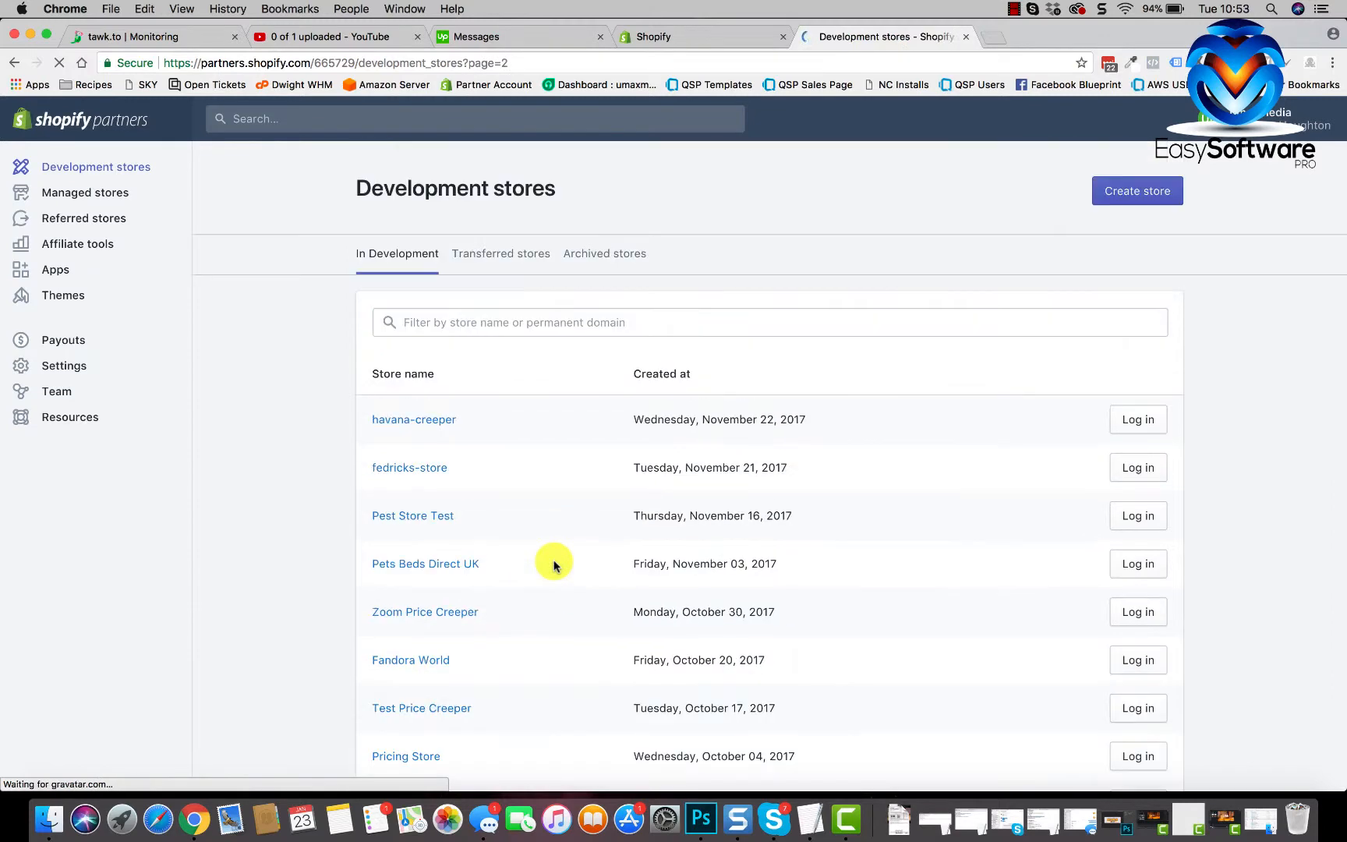
- Scroll down the Development stores list to reach the older stores on the next page
scroll(552, 561, "down", 10)
- Go back to the first page of stores, starting with those created January 19, 2018
left_click(378, 672)
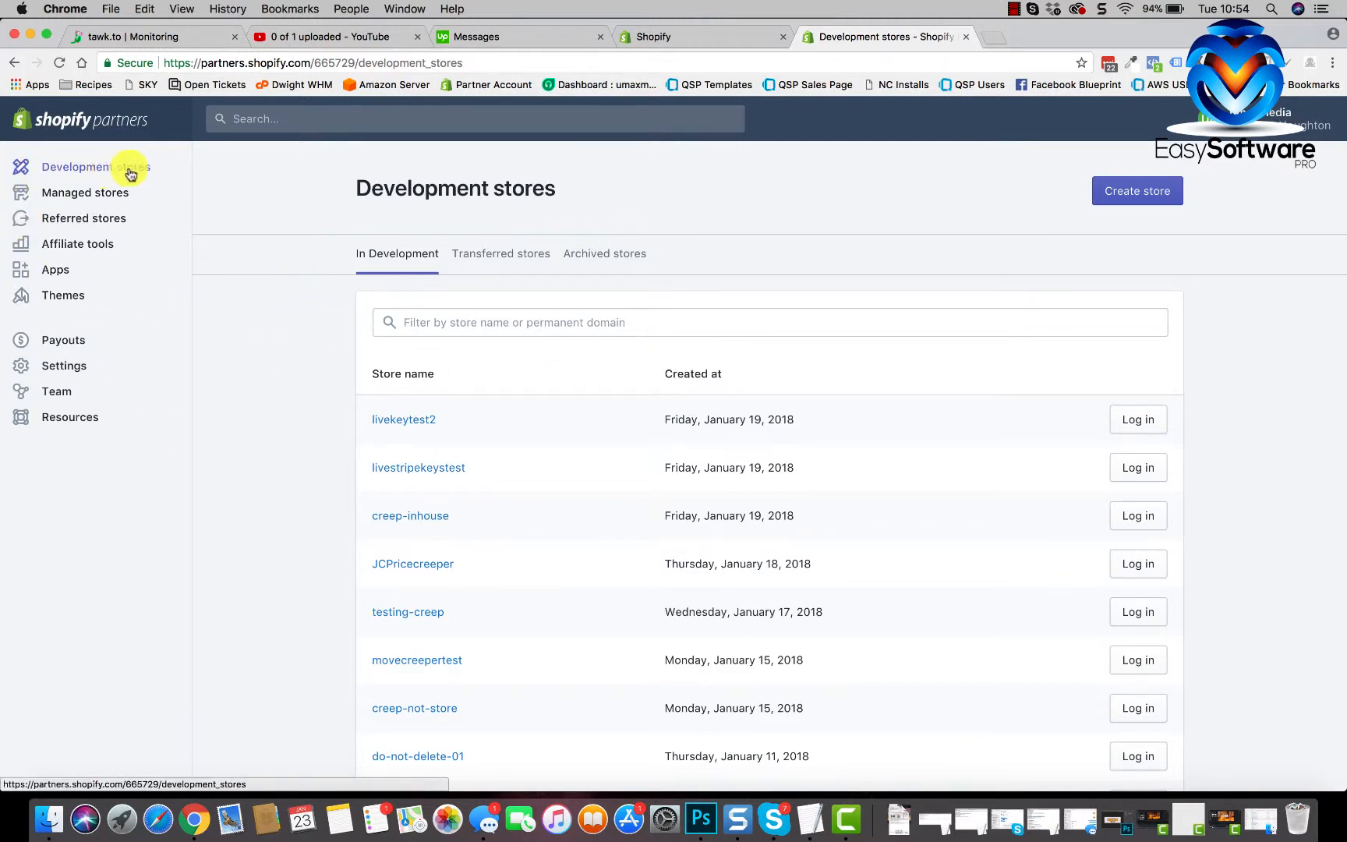
- Create a development store named easysoftwareprodemo, keeping the auto-filled UK details
left_click(1134, 192)
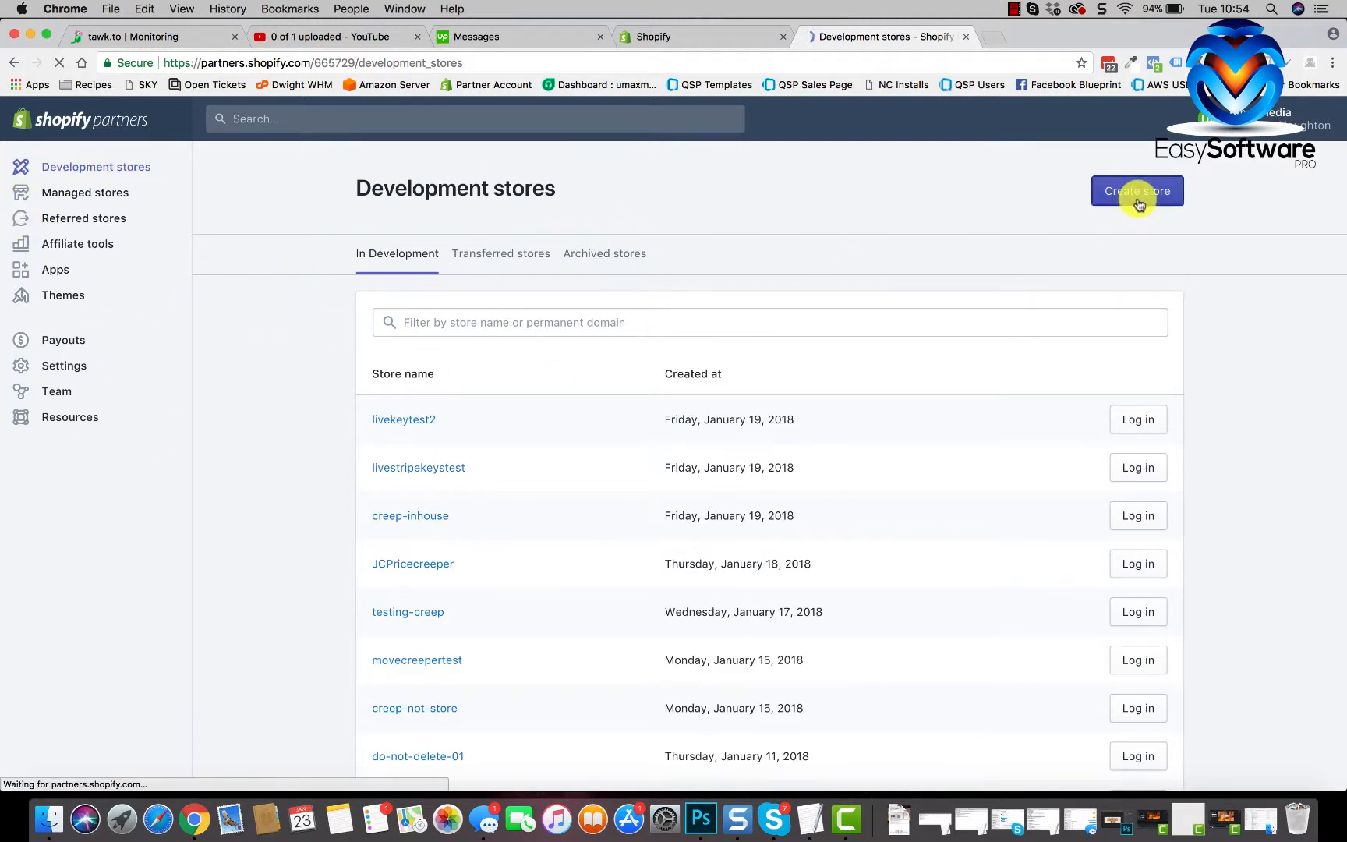
left_click(765, 303)
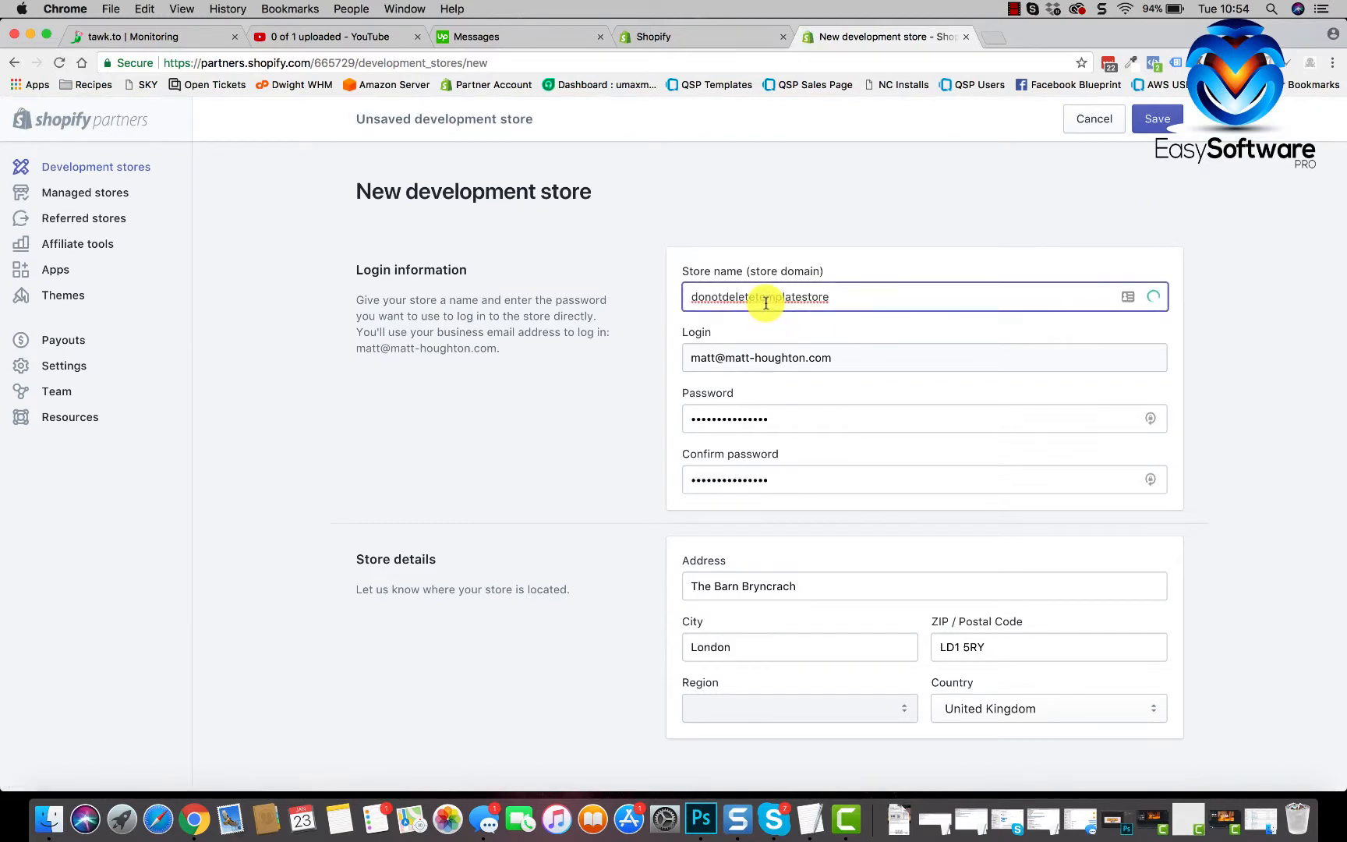
left_click_drag(834, 299, 672, 287)
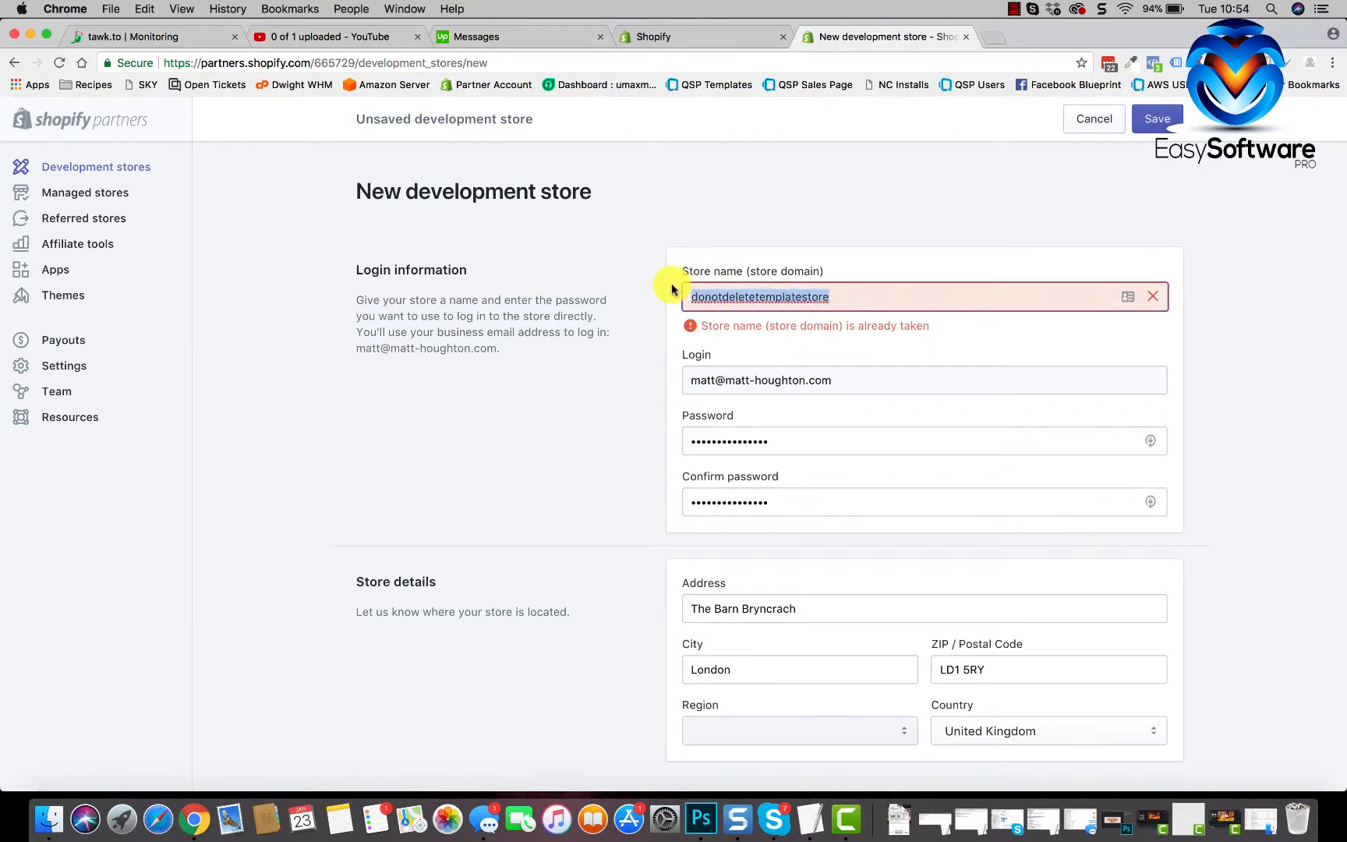
type("easys")
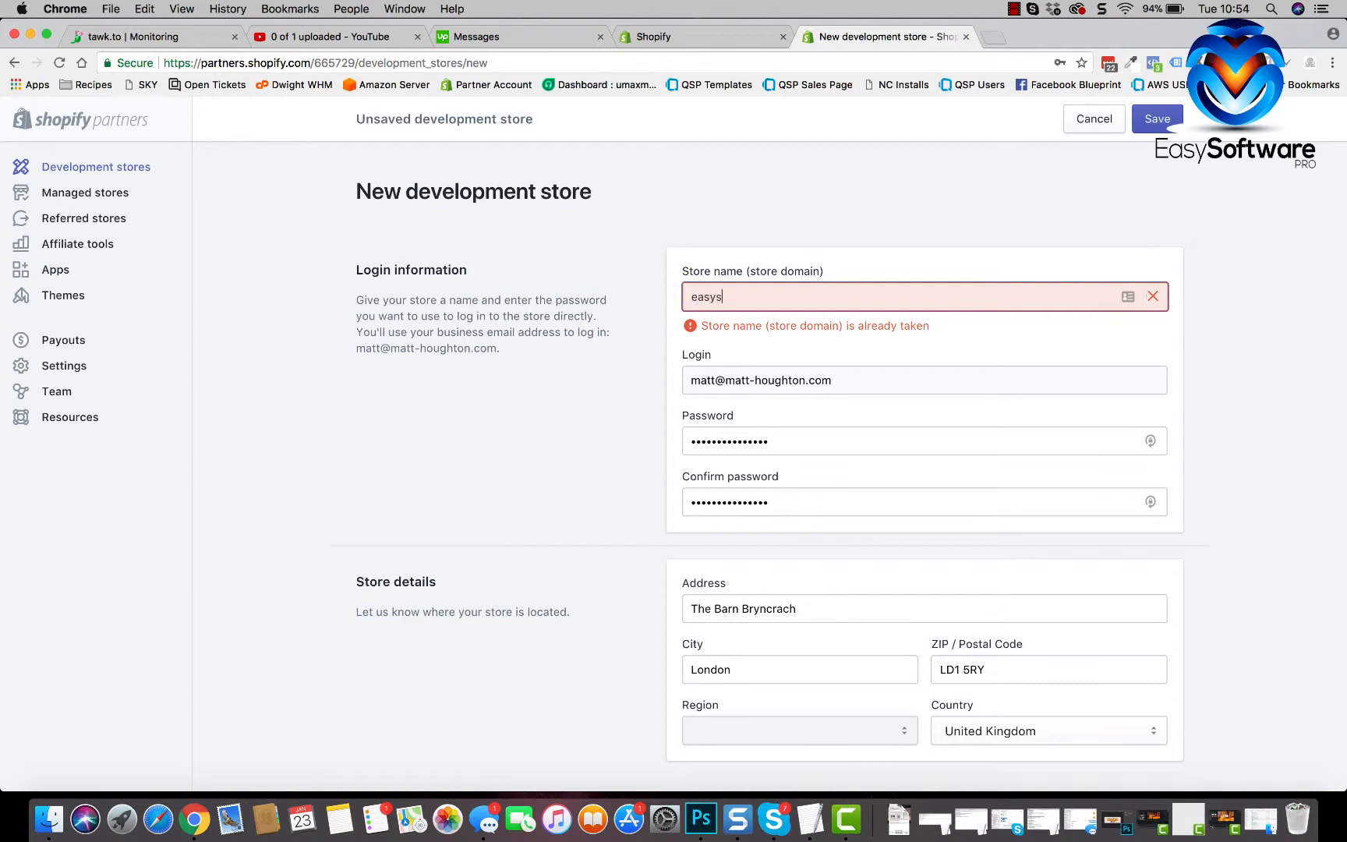
type("oftwareprodemo")
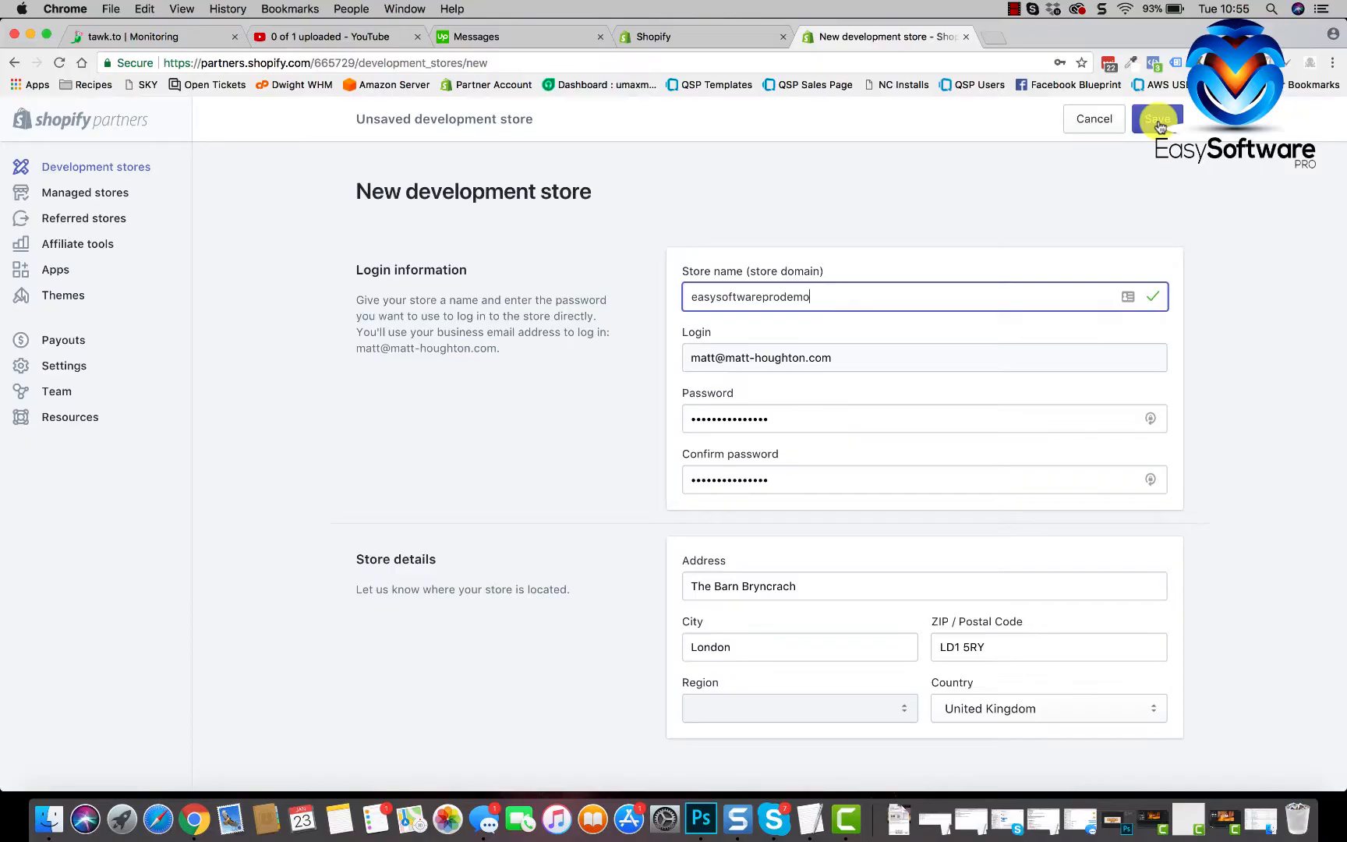
left_click(1160, 121)
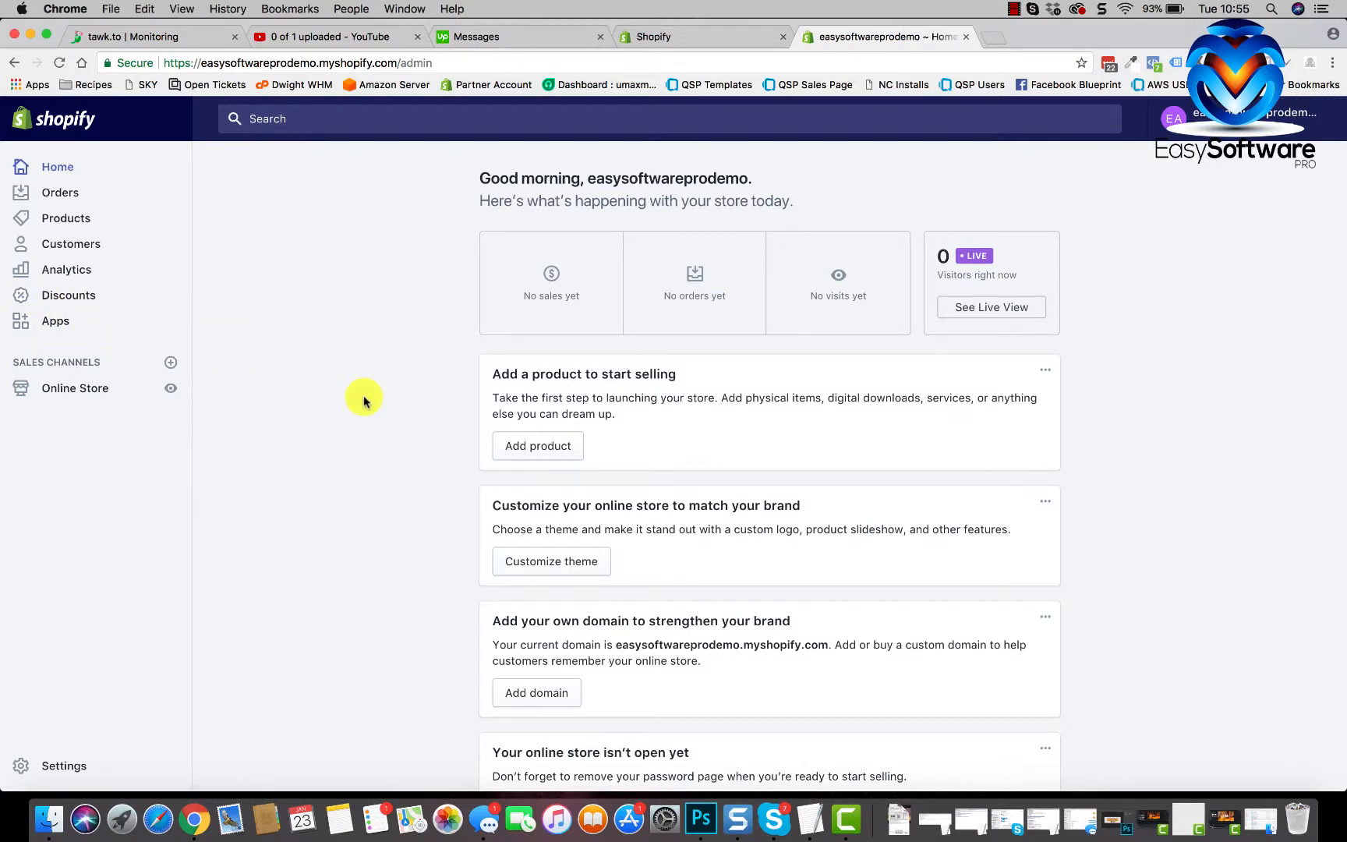
- Scroll through the new store's Home setup tasks: add product, customize theme, add domain
scroll(361, 400, "down", 1)
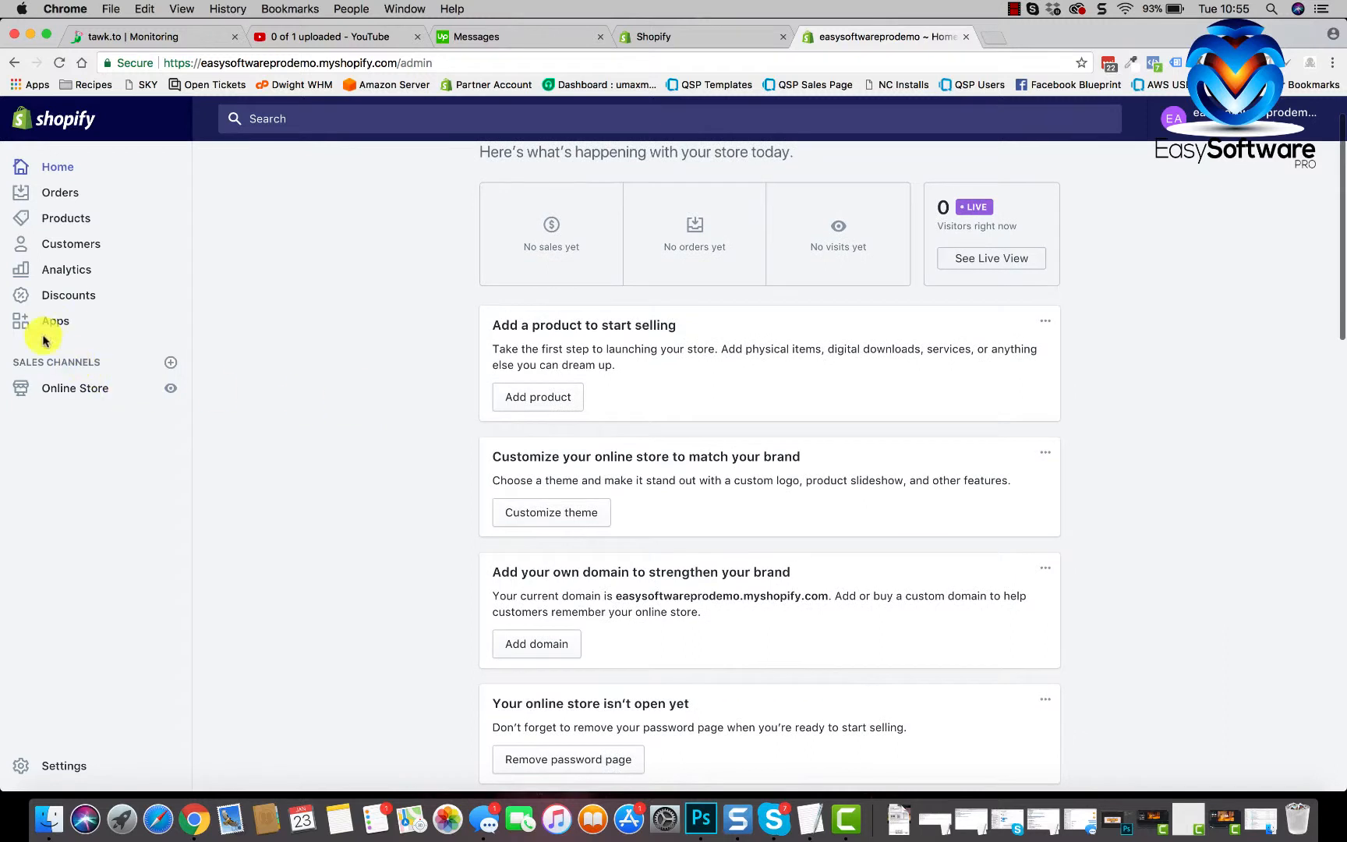
scroll(282, 392, "down", 1)
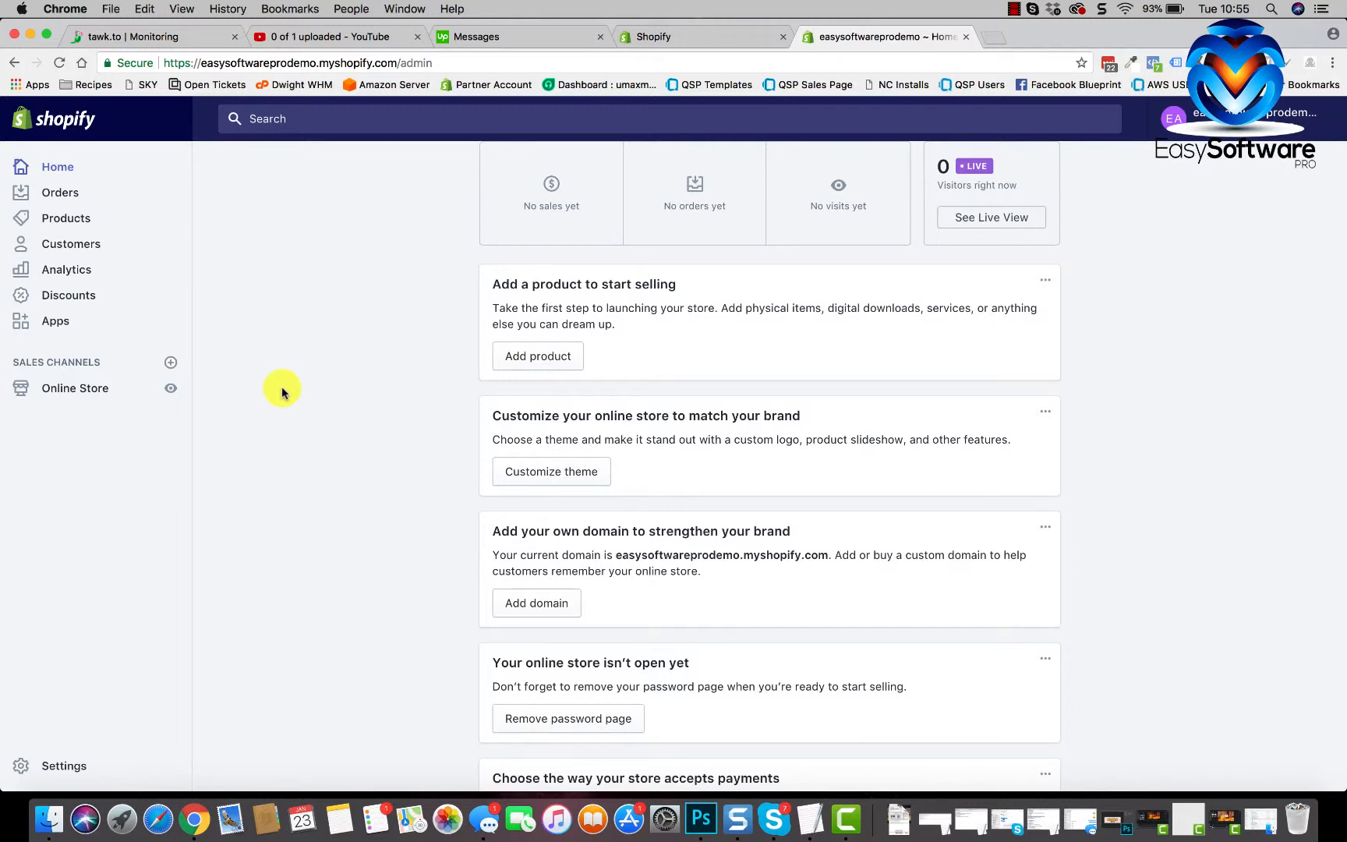
scroll(315, 562, "up", 2)
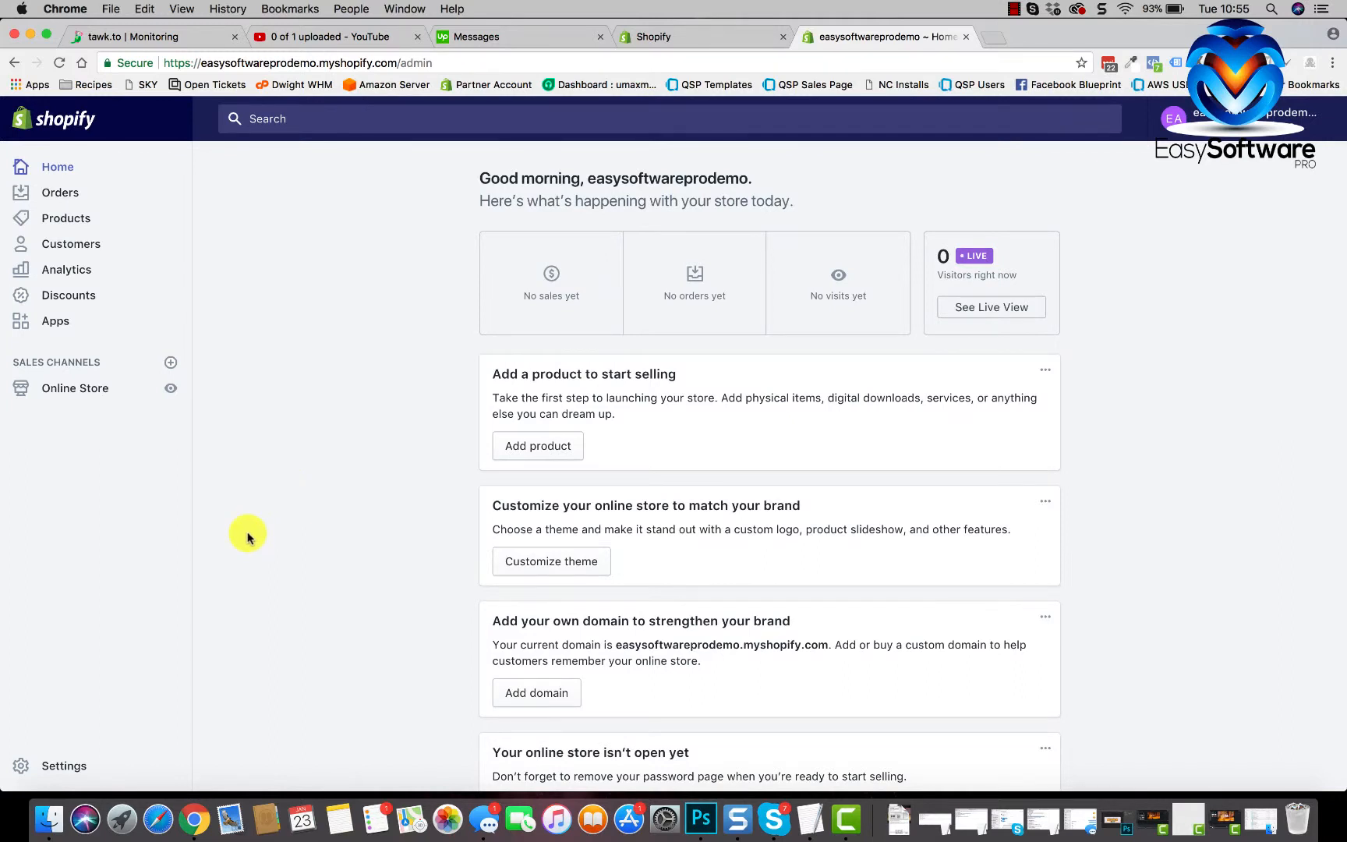
scroll(246, 533, "down", 1)
scroll(248, 537, "up", 1)
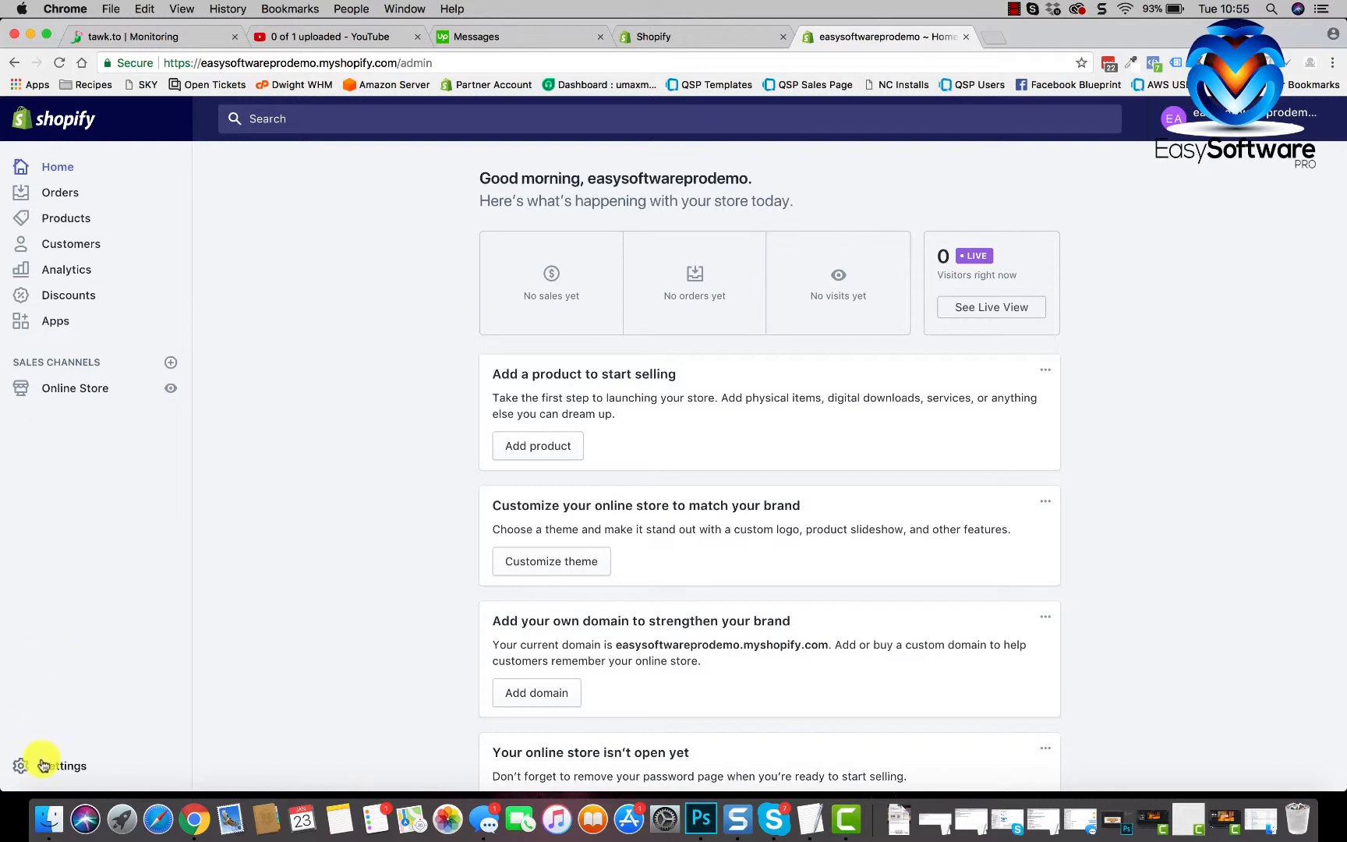
- In General settings, autofill the store's phone number and full address, then save
left_click(99, 714)
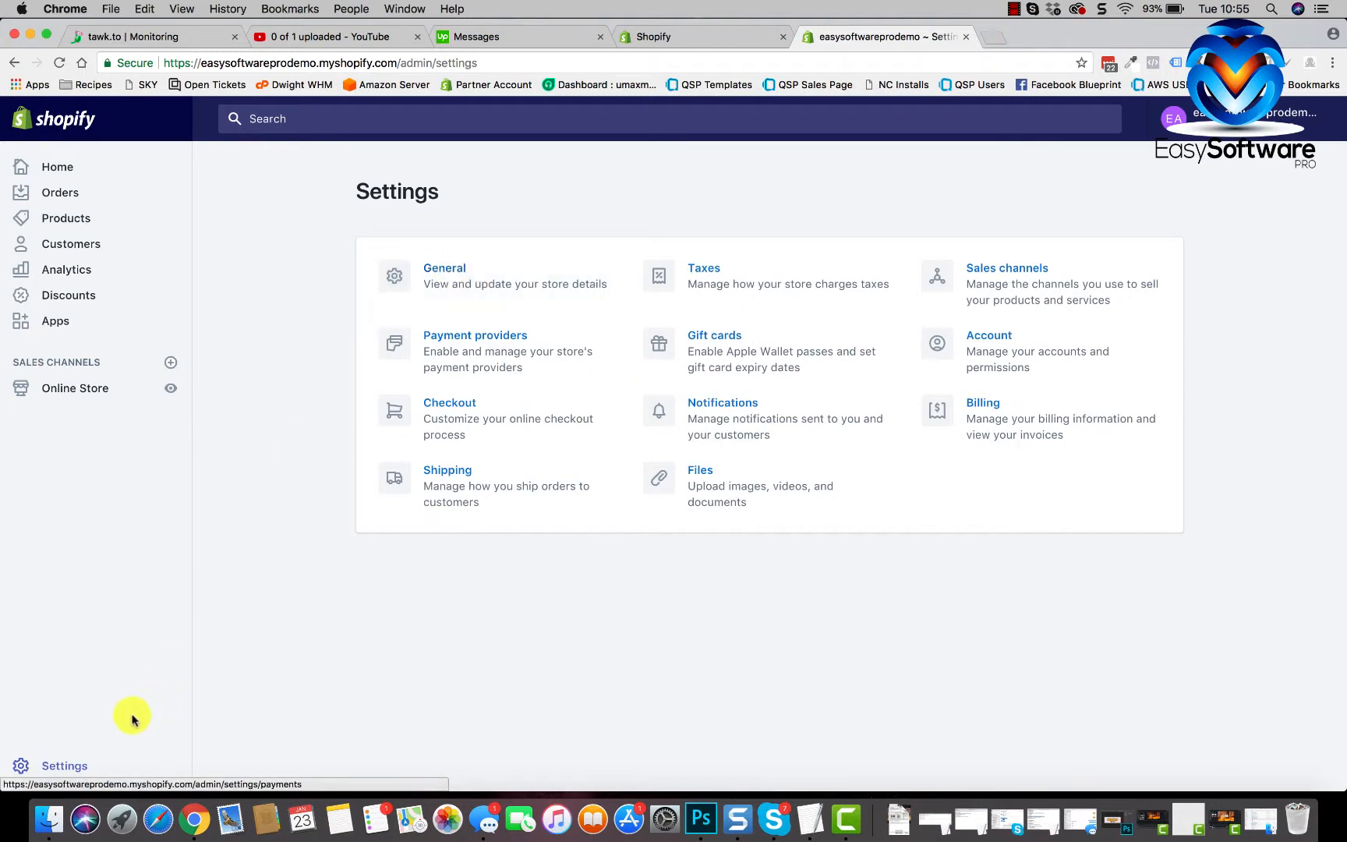
left_click(456, 279)
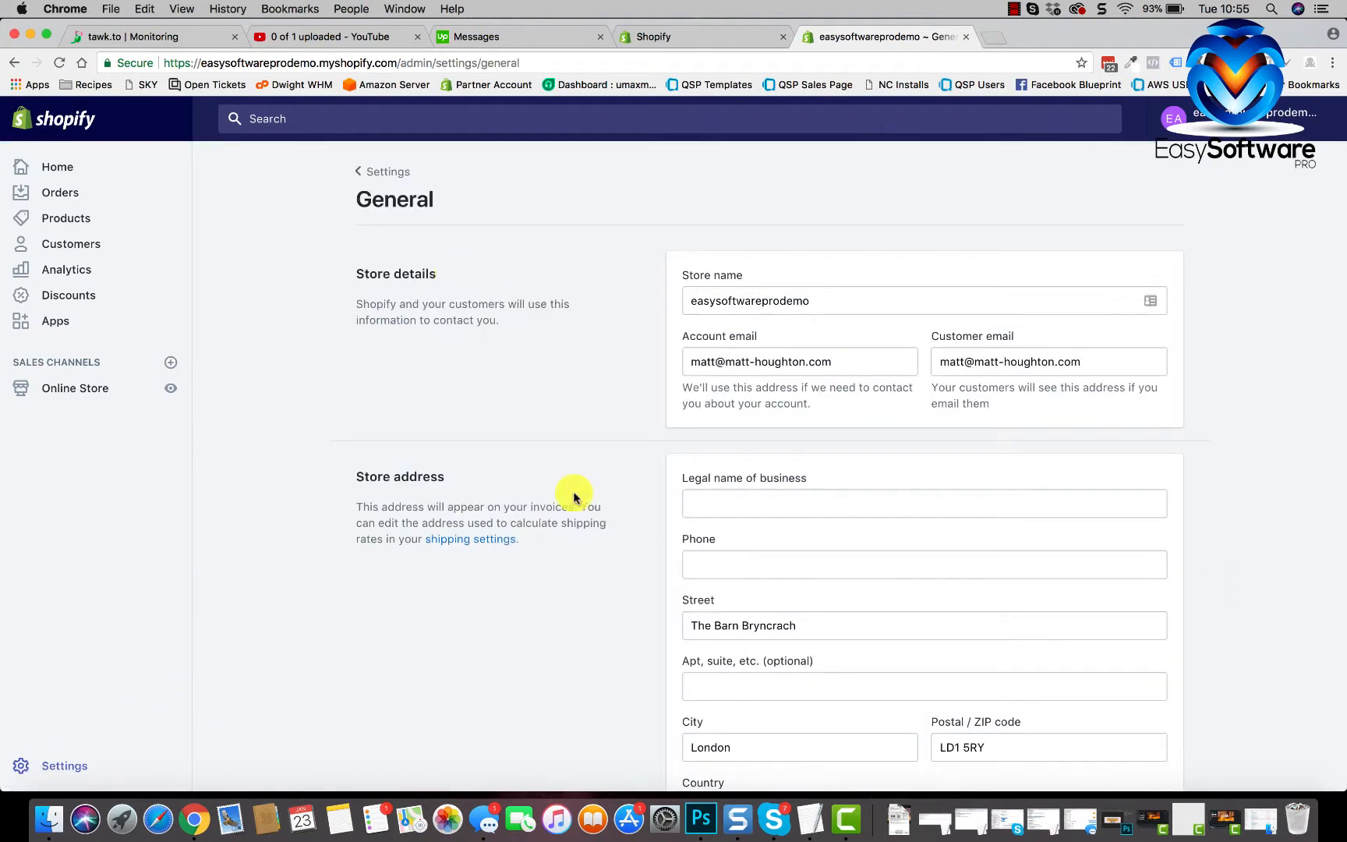
scroll(573, 492, "down", 5)
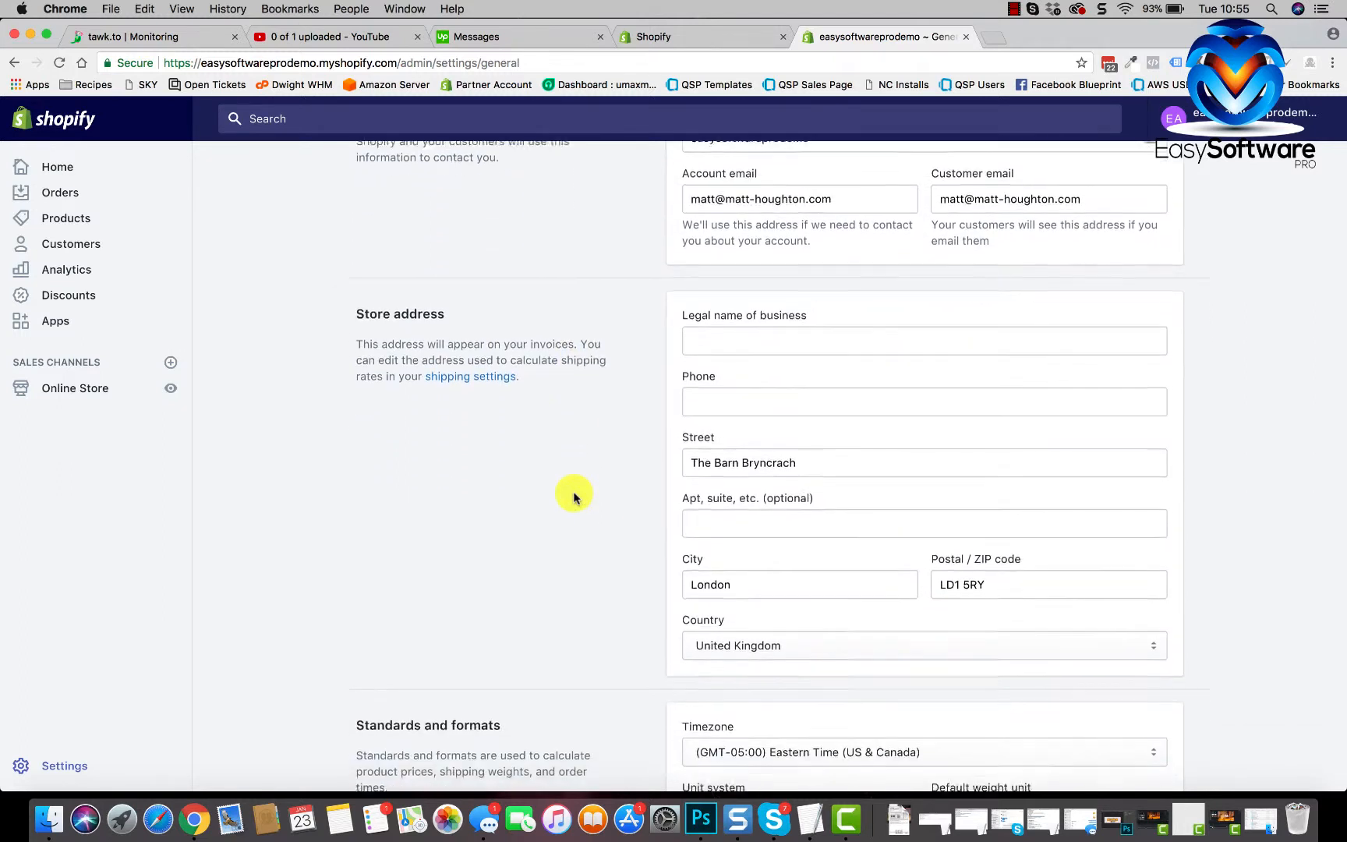
left_click(718, 397)
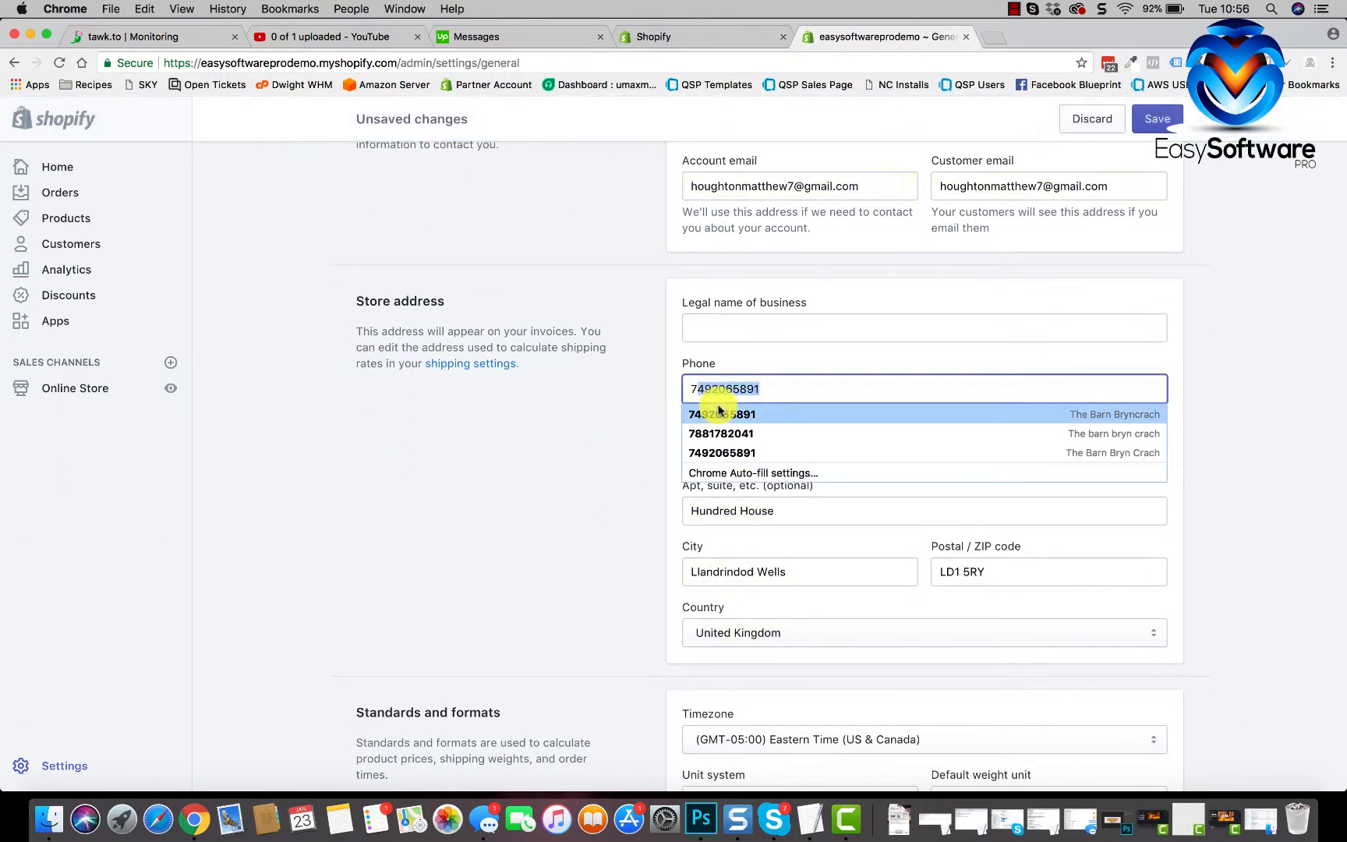
left_click(718, 410)
scroll(577, 527, "down", 2)
scroll(577, 526, "up", 5)
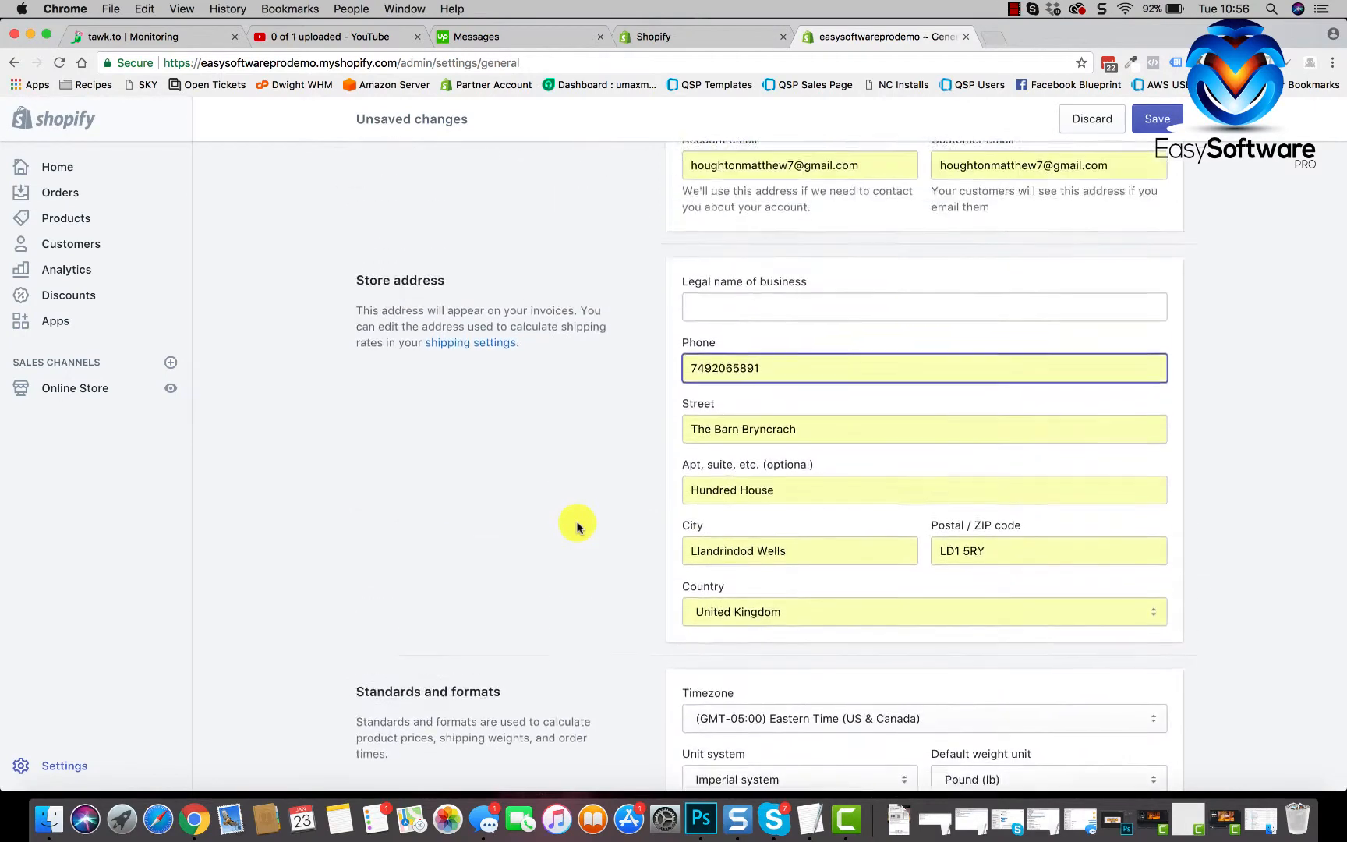
left_click(1172, 116)
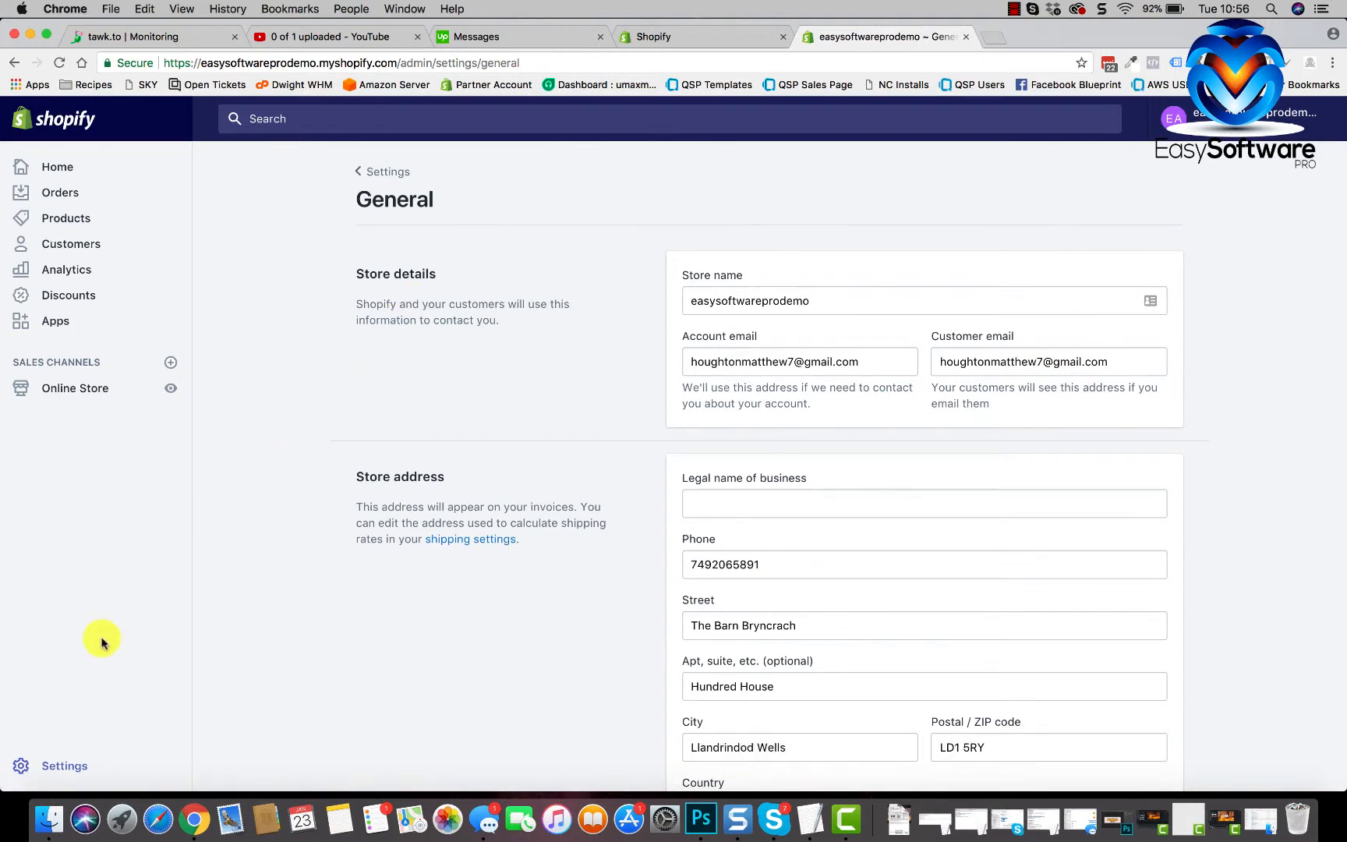
- Add Shopify Payments as the credit card provider and save it with test mode enabled
left_click(68, 768)
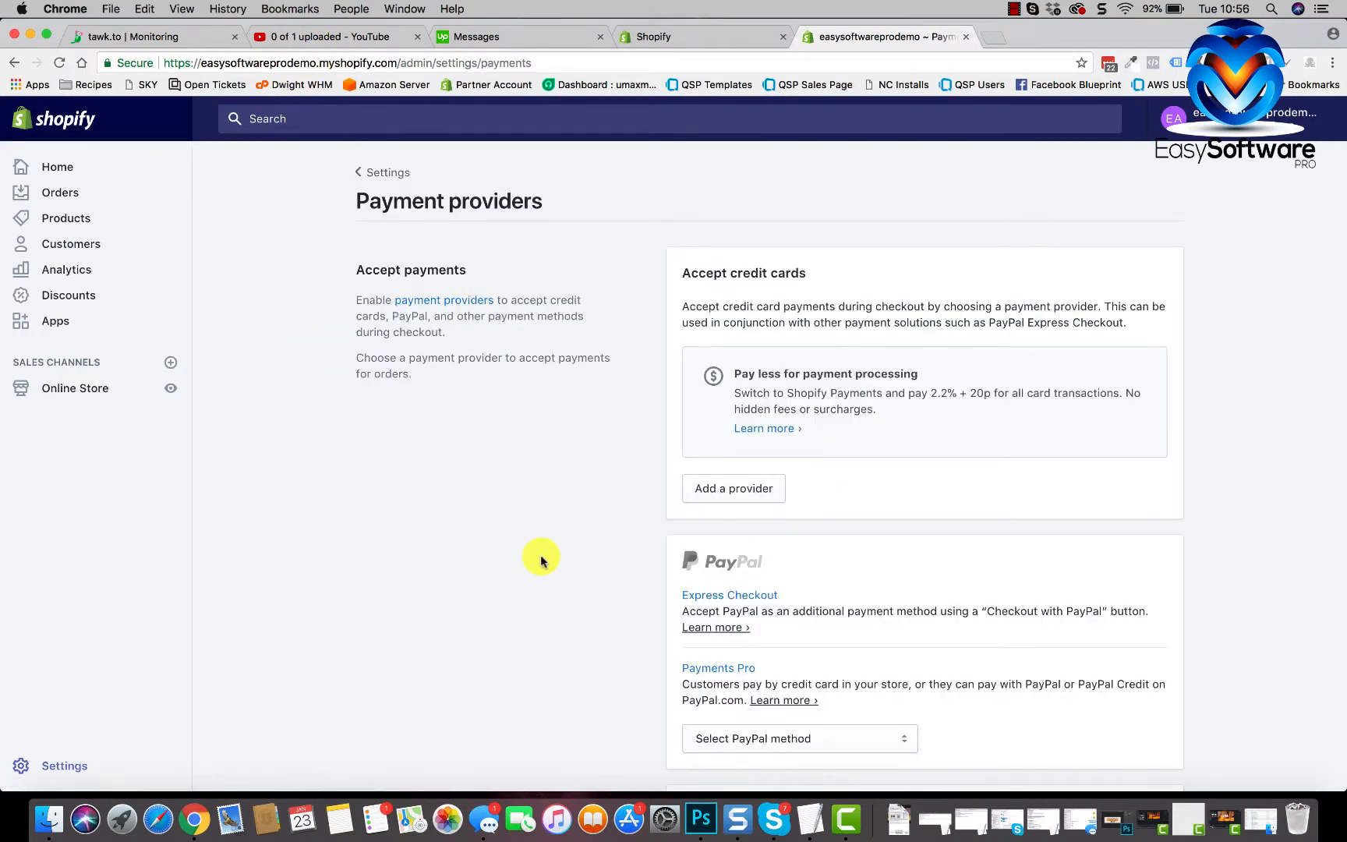
scroll(593, 533, "down", 2)
left_click(768, 420)
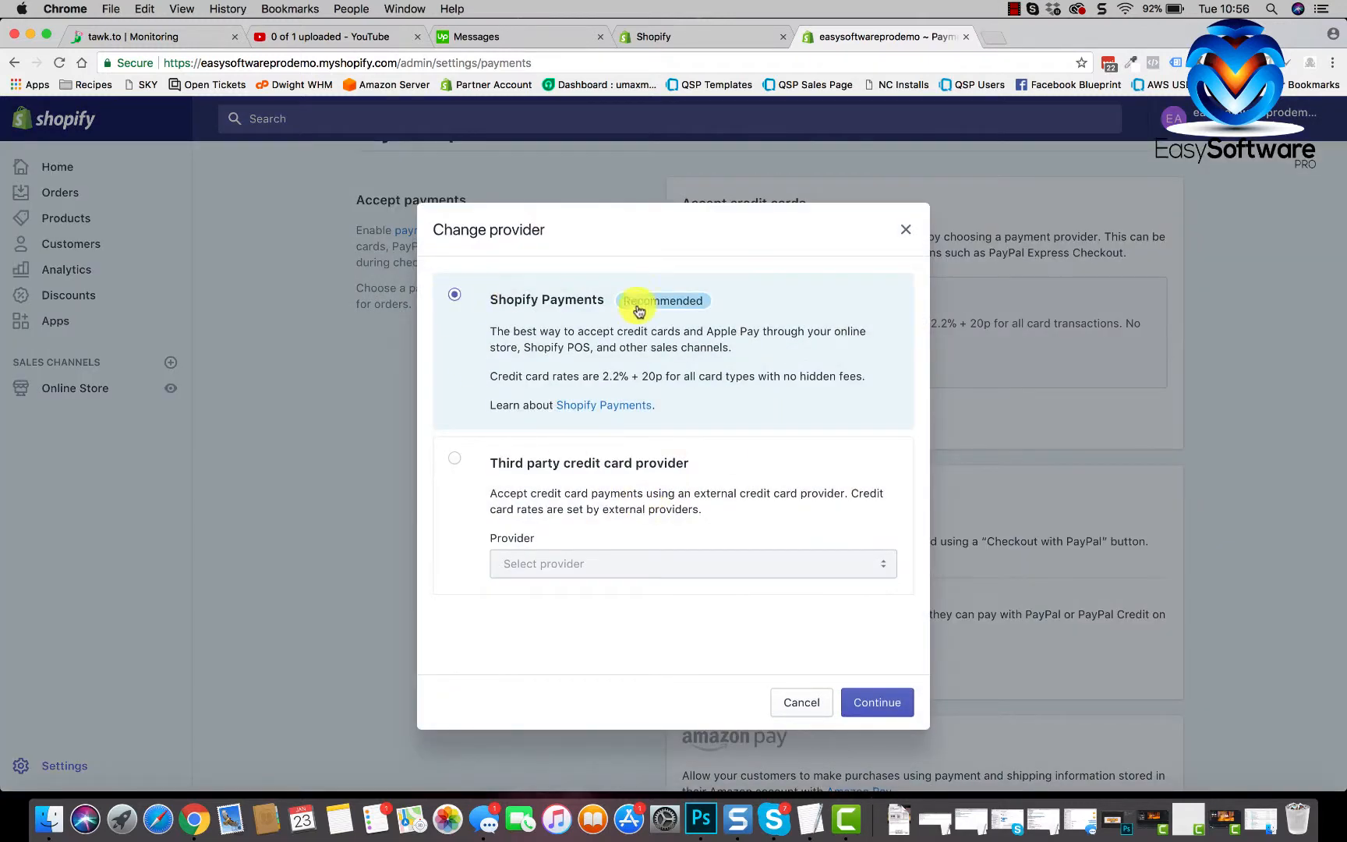
left_click(862, 702)
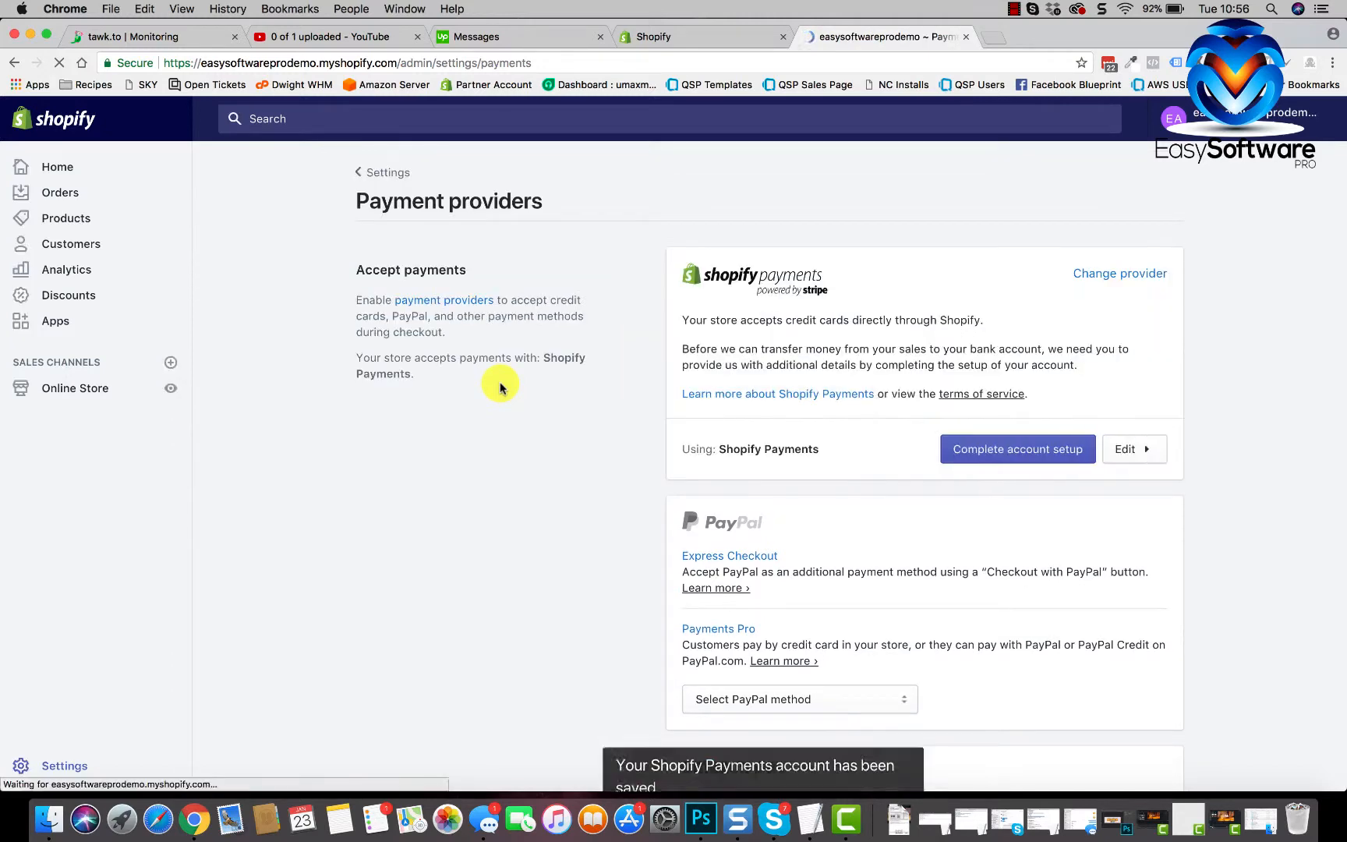
left_click(1132, 448)
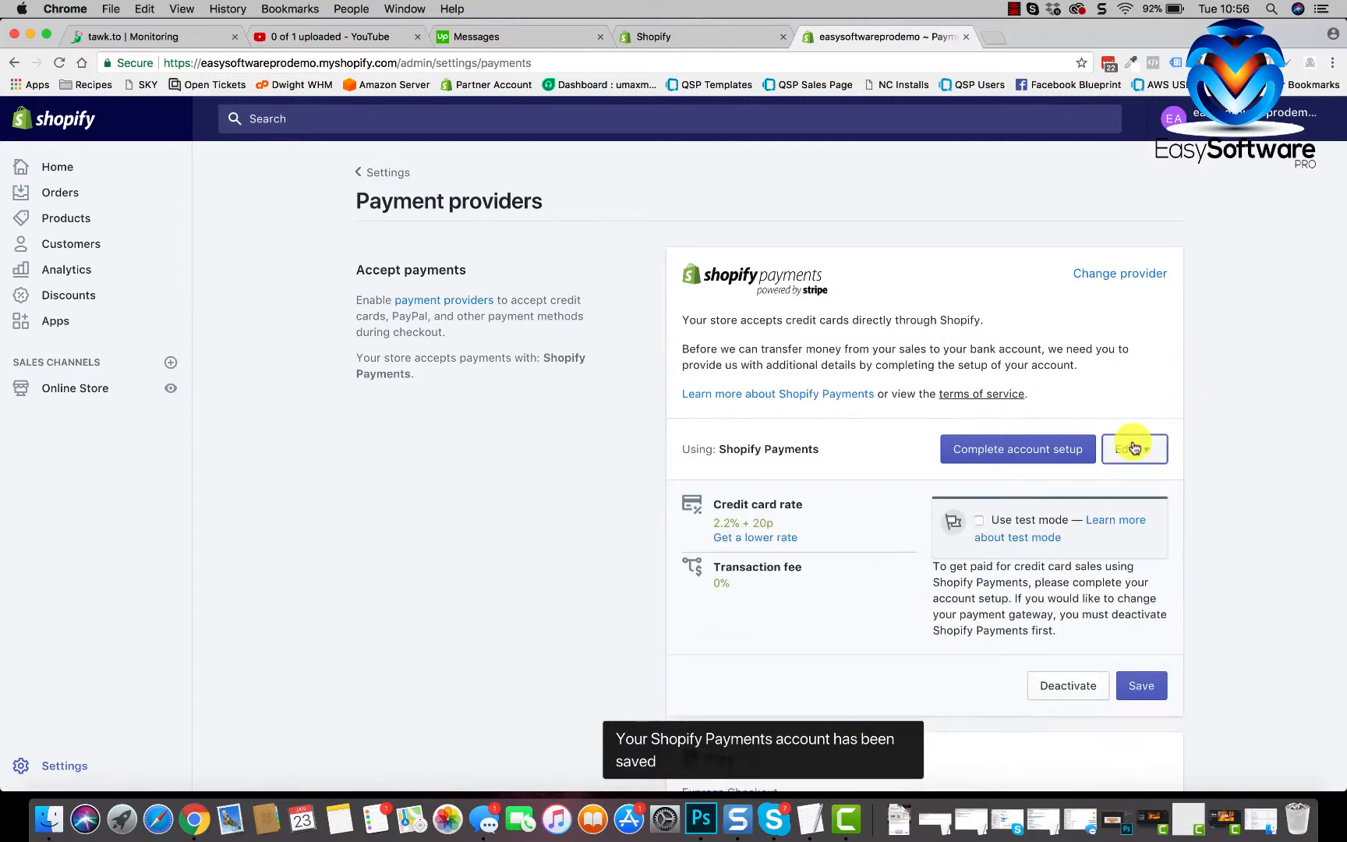
left_click(961, 530)
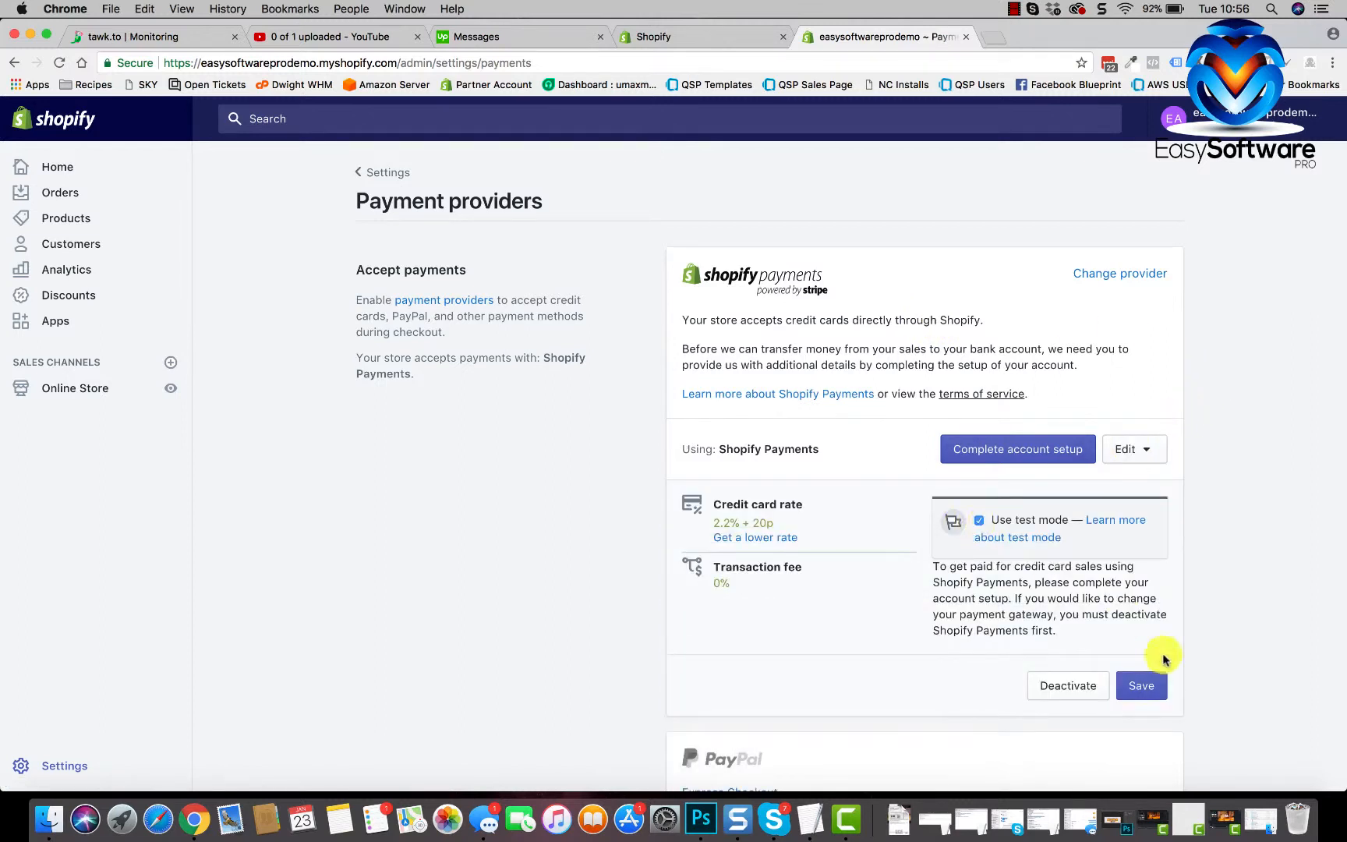
left_click(1140, 688)
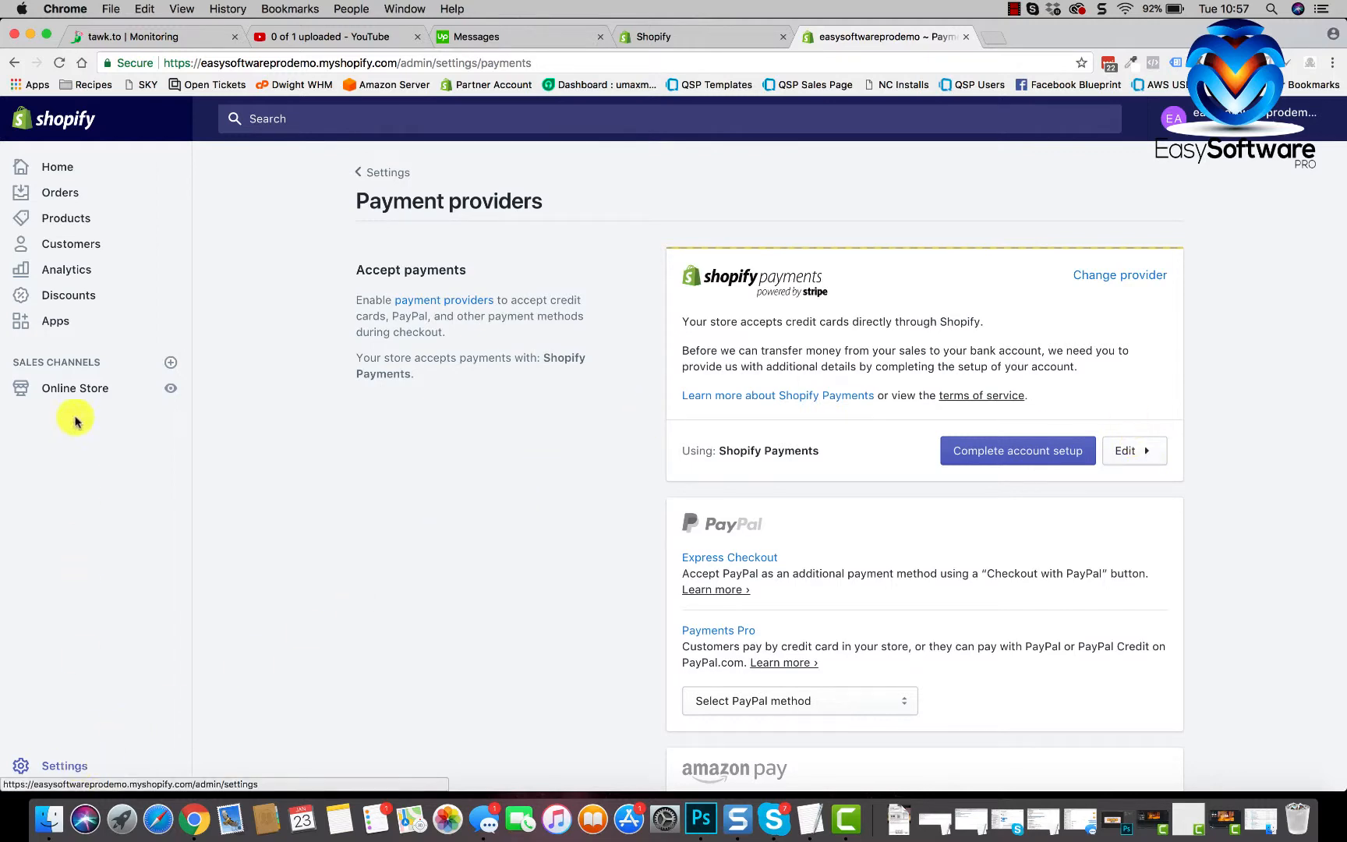
- Disable the storefront password page in Online Store Preferences and save the change
left_click(82, 390)
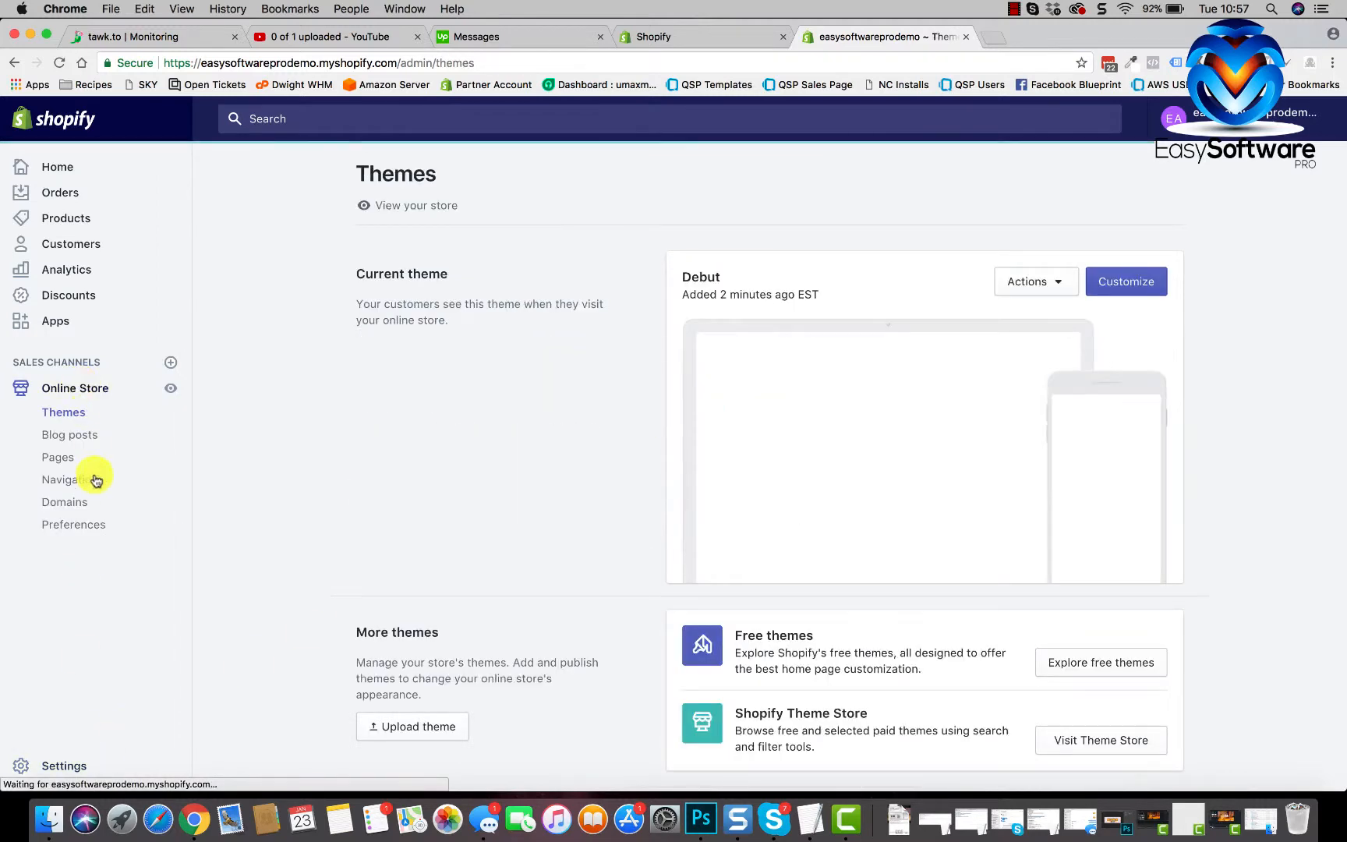
left_click(74, 529)
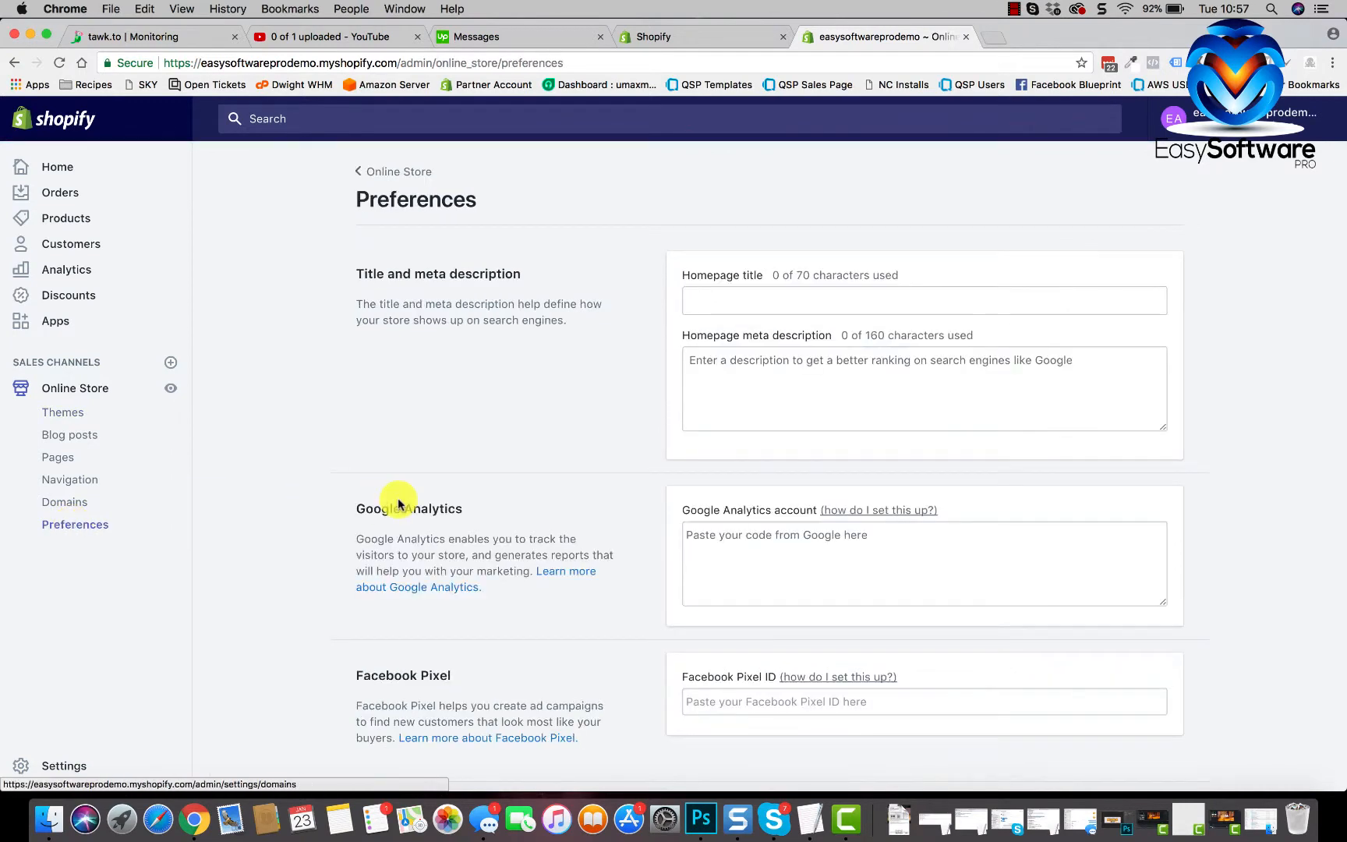
scroll(391, 511, "down", 5)
left_click(689, 502)
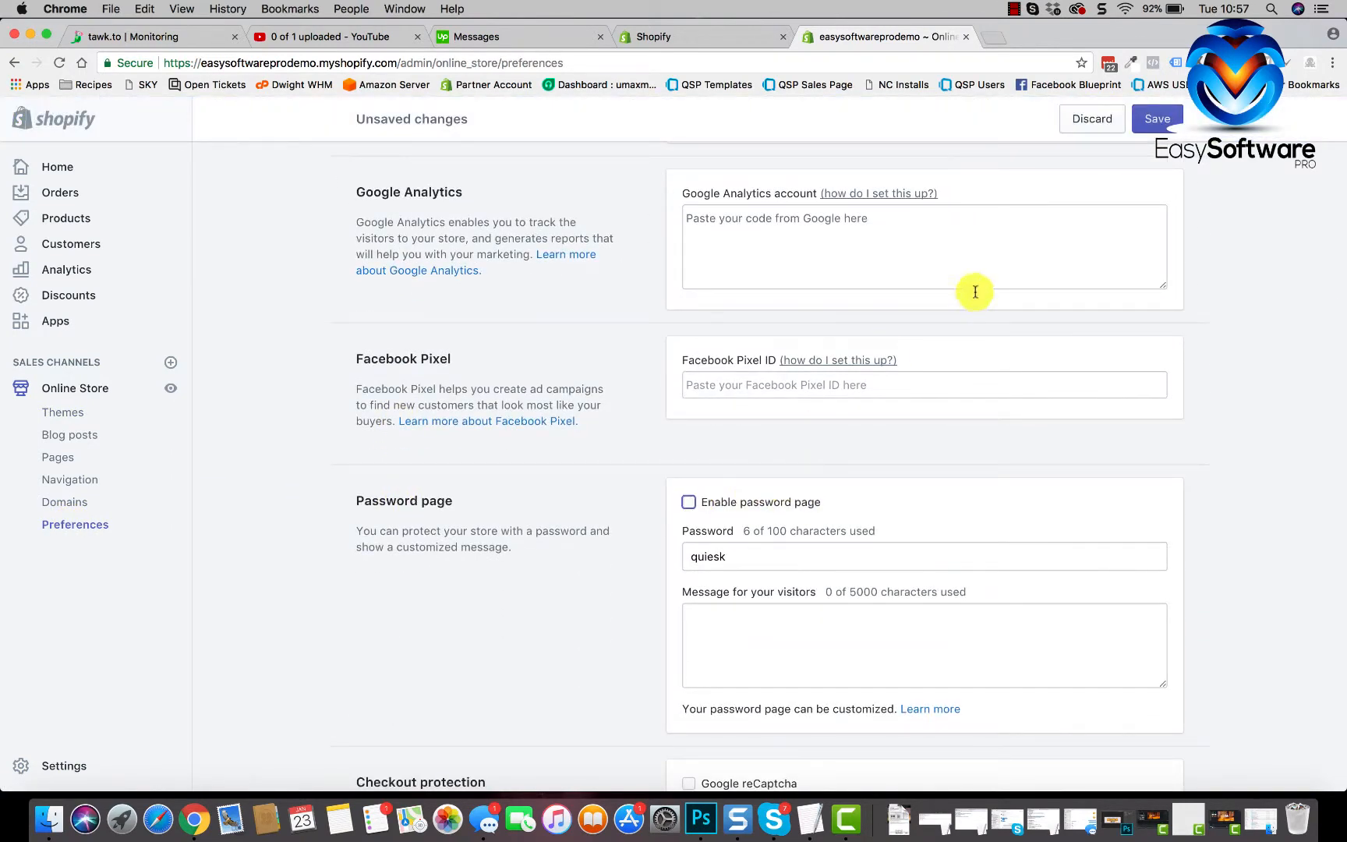
left_click(1152, 121)
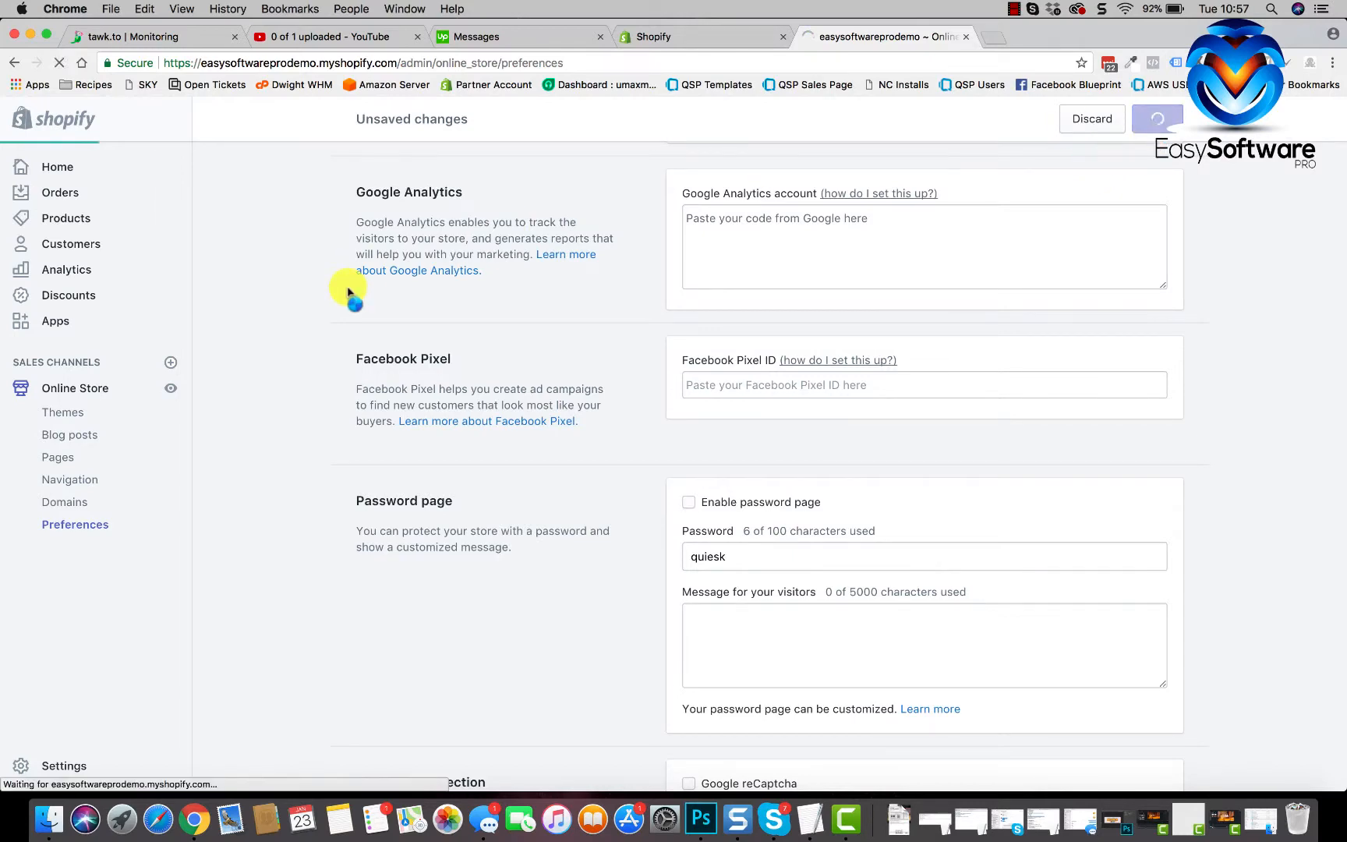
scroll(647, 596, "down", 6)
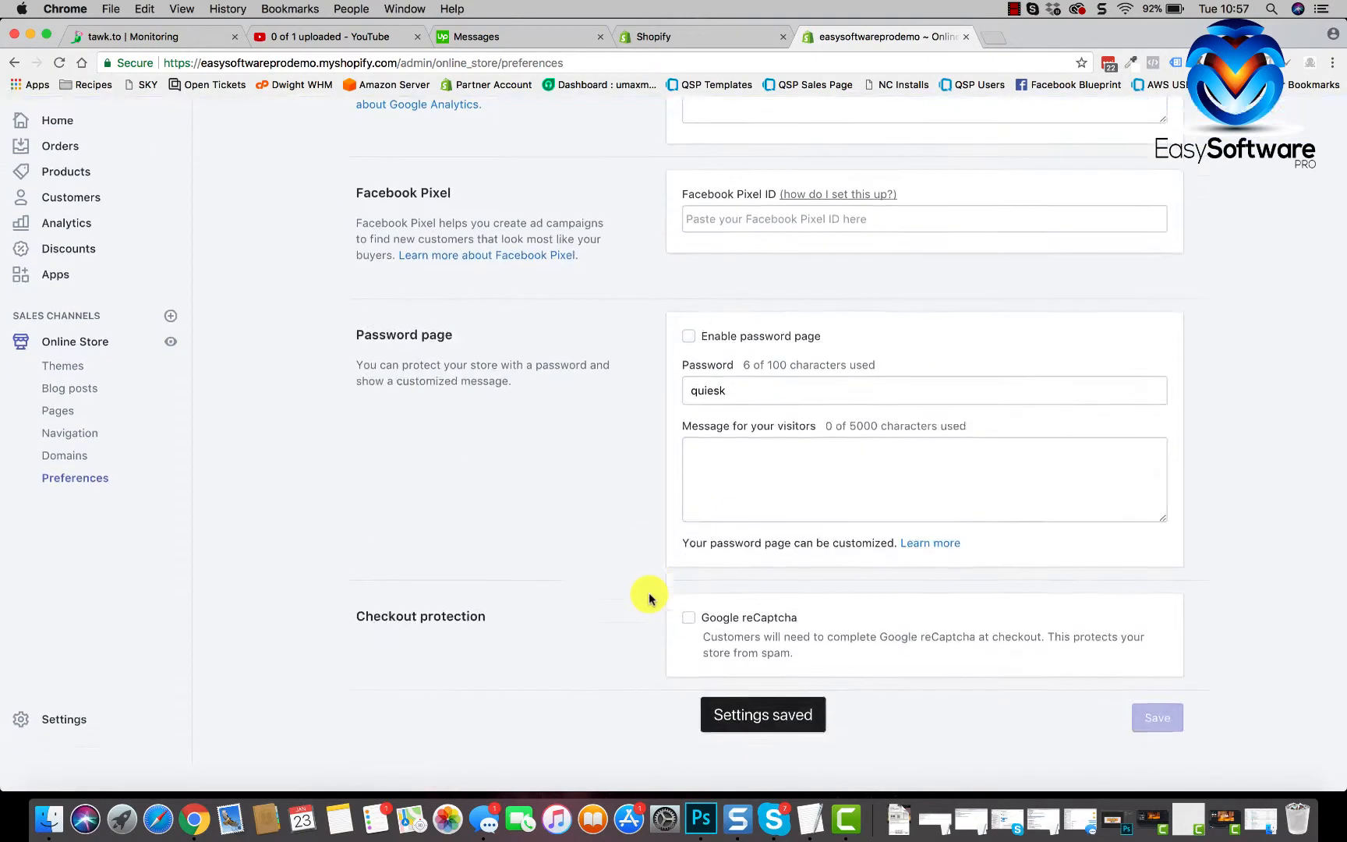
scroll(252, 597, "up", 6)
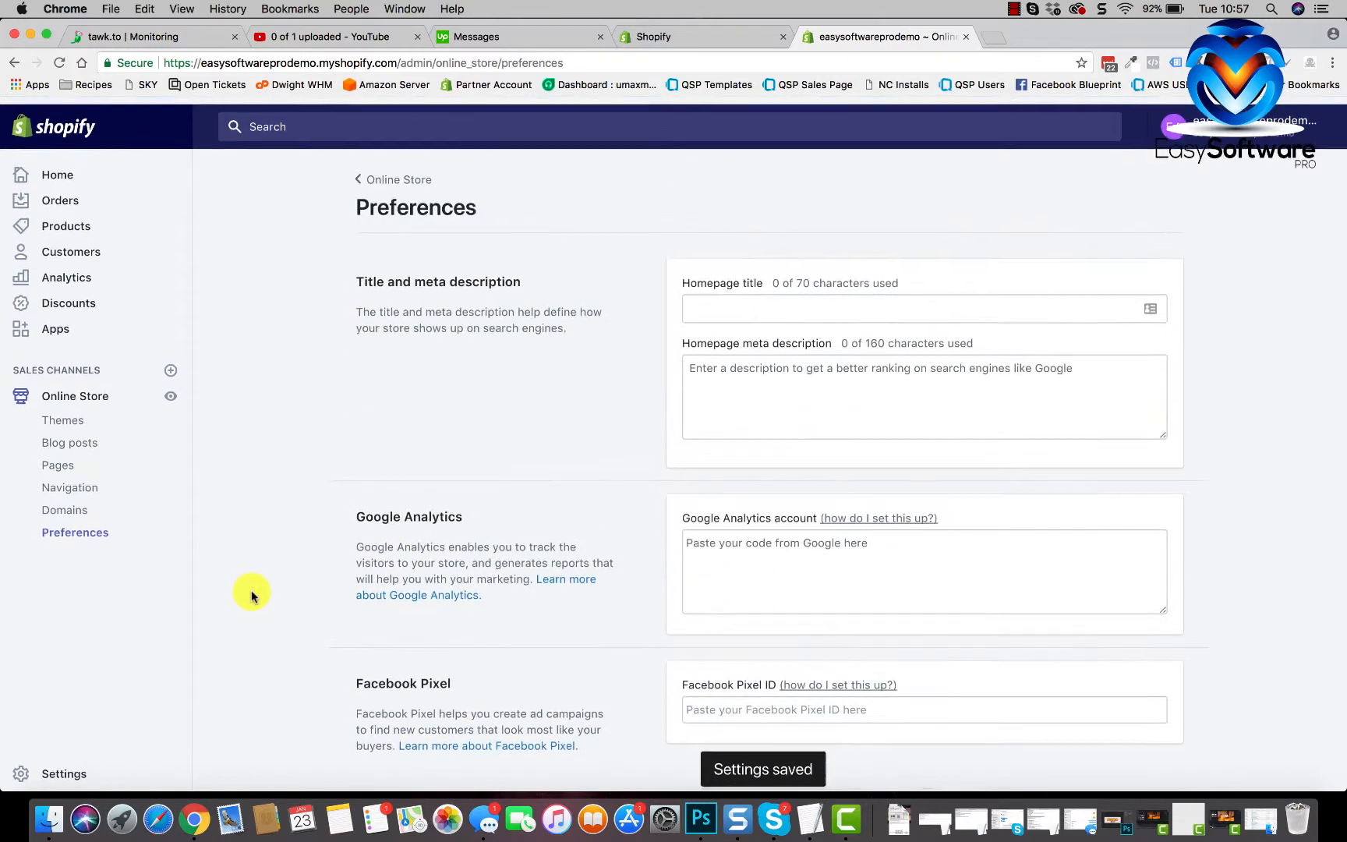
left_click(73, 226)
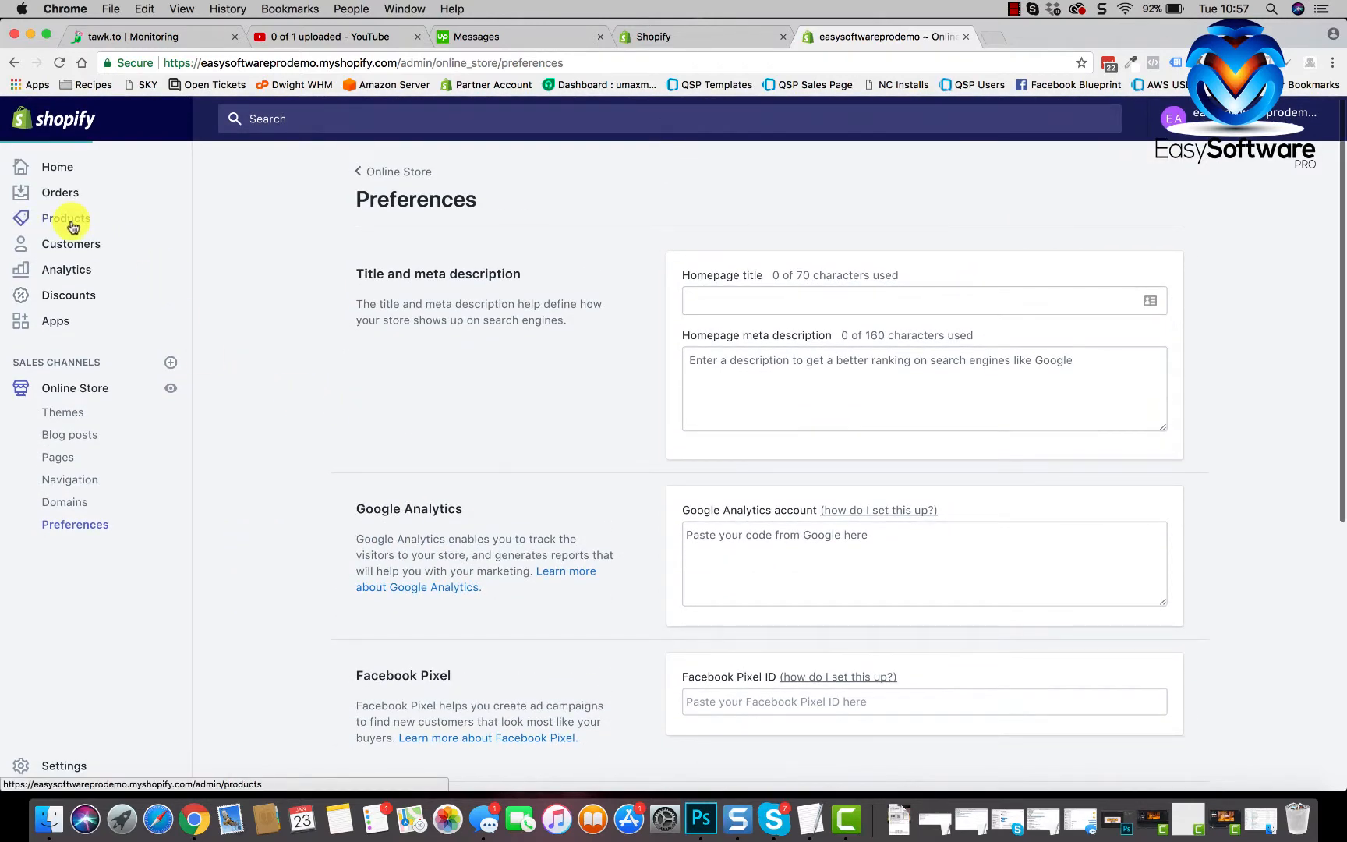
- Start a new product titled Test with a price of £10.00
left_click(444, 511)
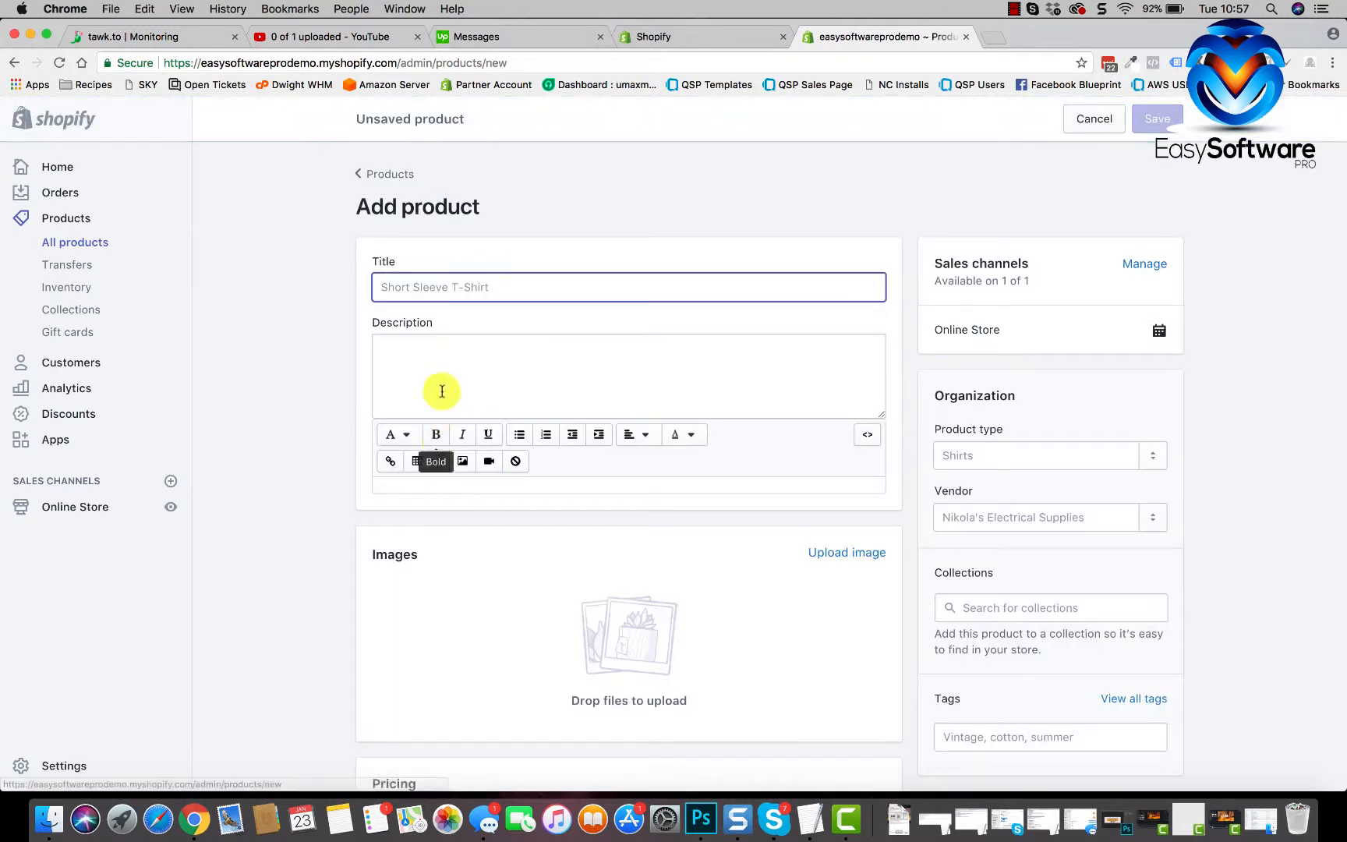
type("Test")
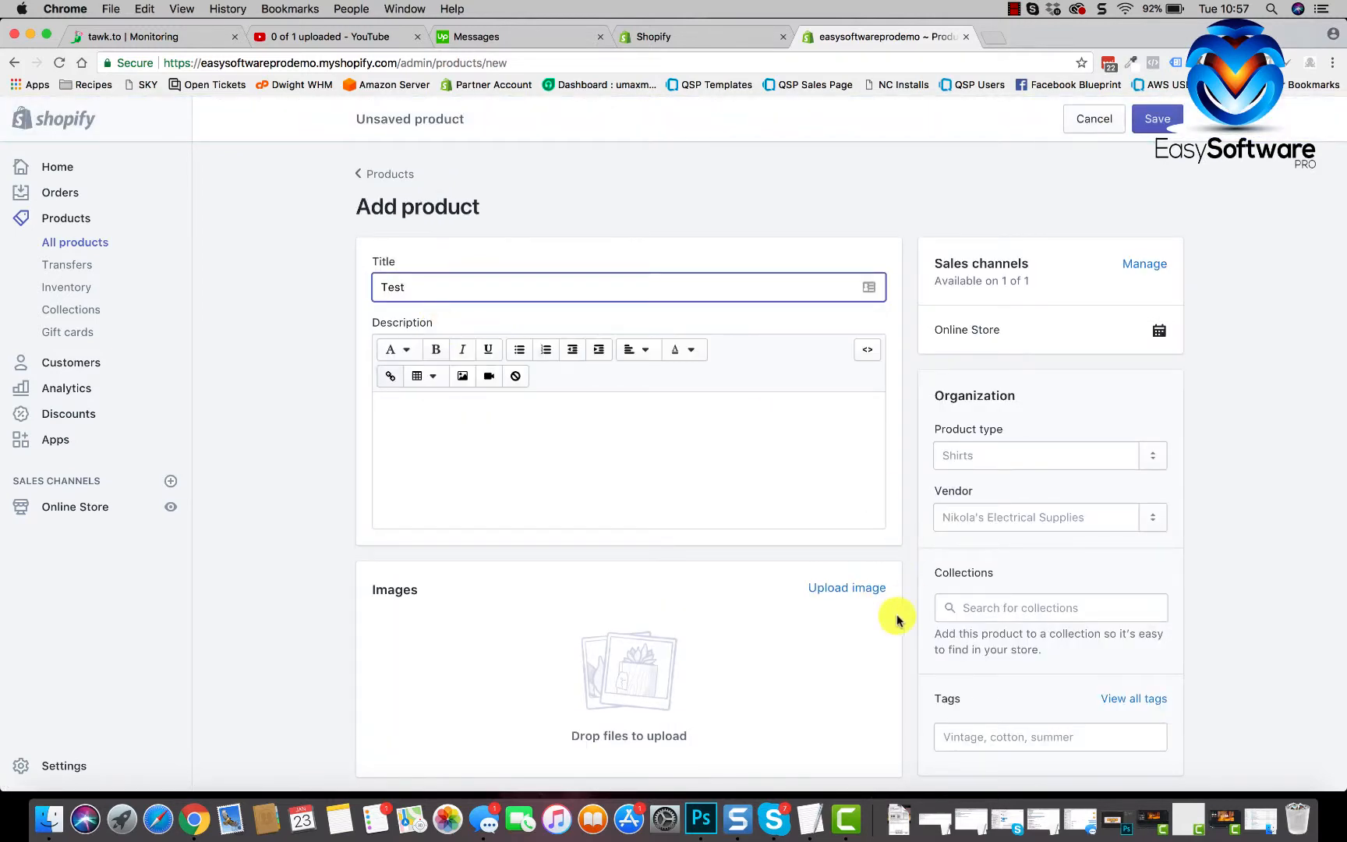
scroll(894, 617, "down", 5)
left_click(421, 605)
type("10")
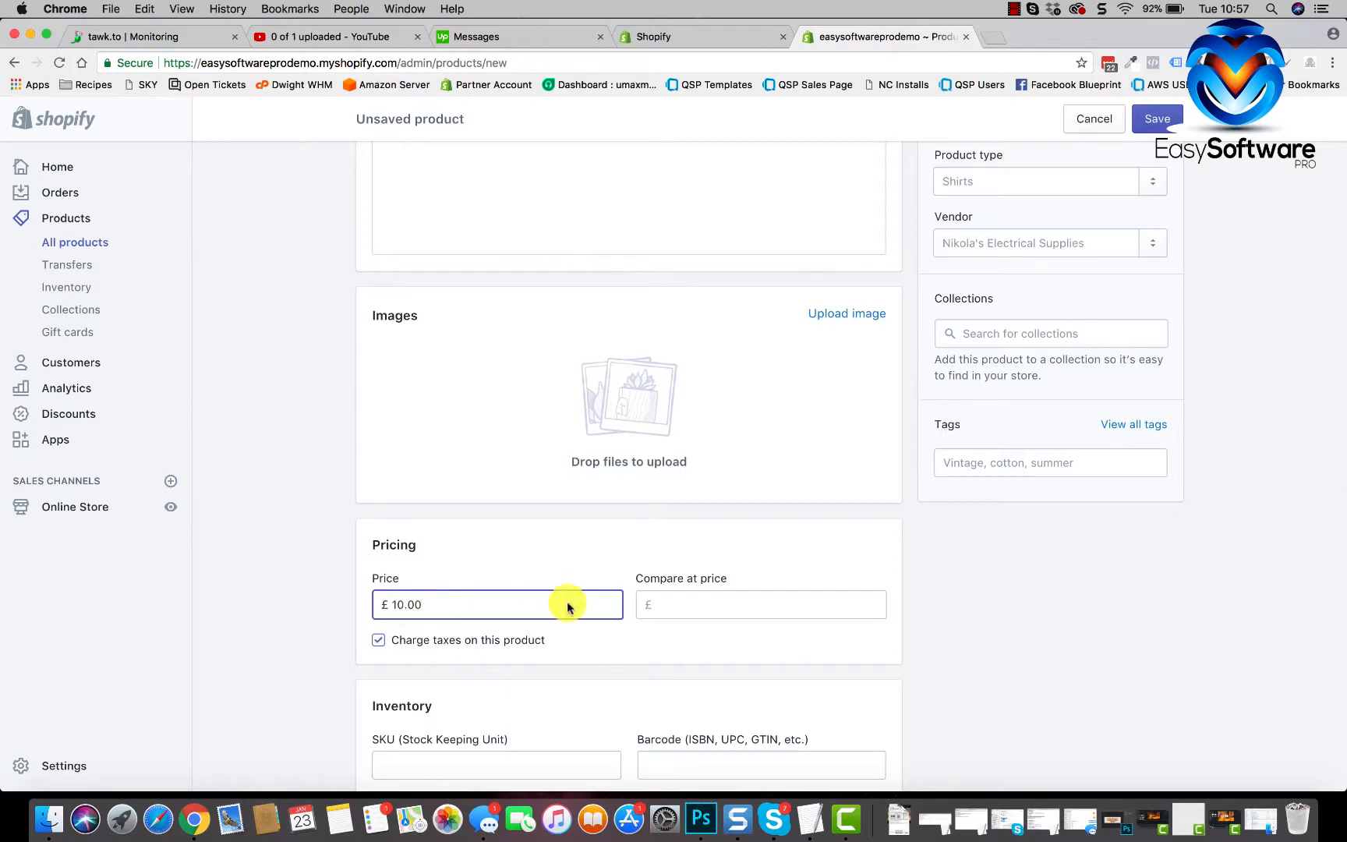
scroll(567, 607, "down", 10)
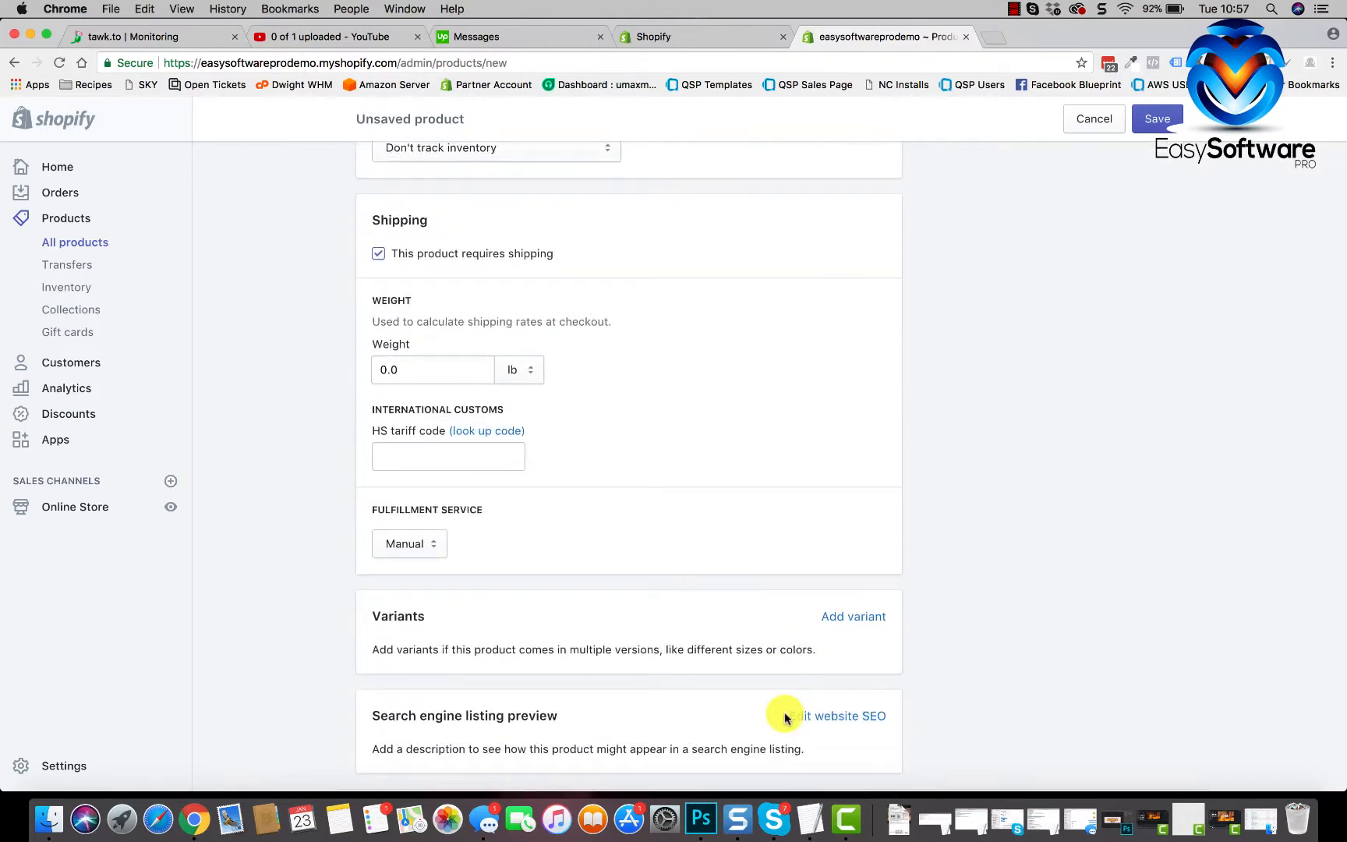
scroll(785, 717, "up", 15)
scroll(787, 713, "down", 3)
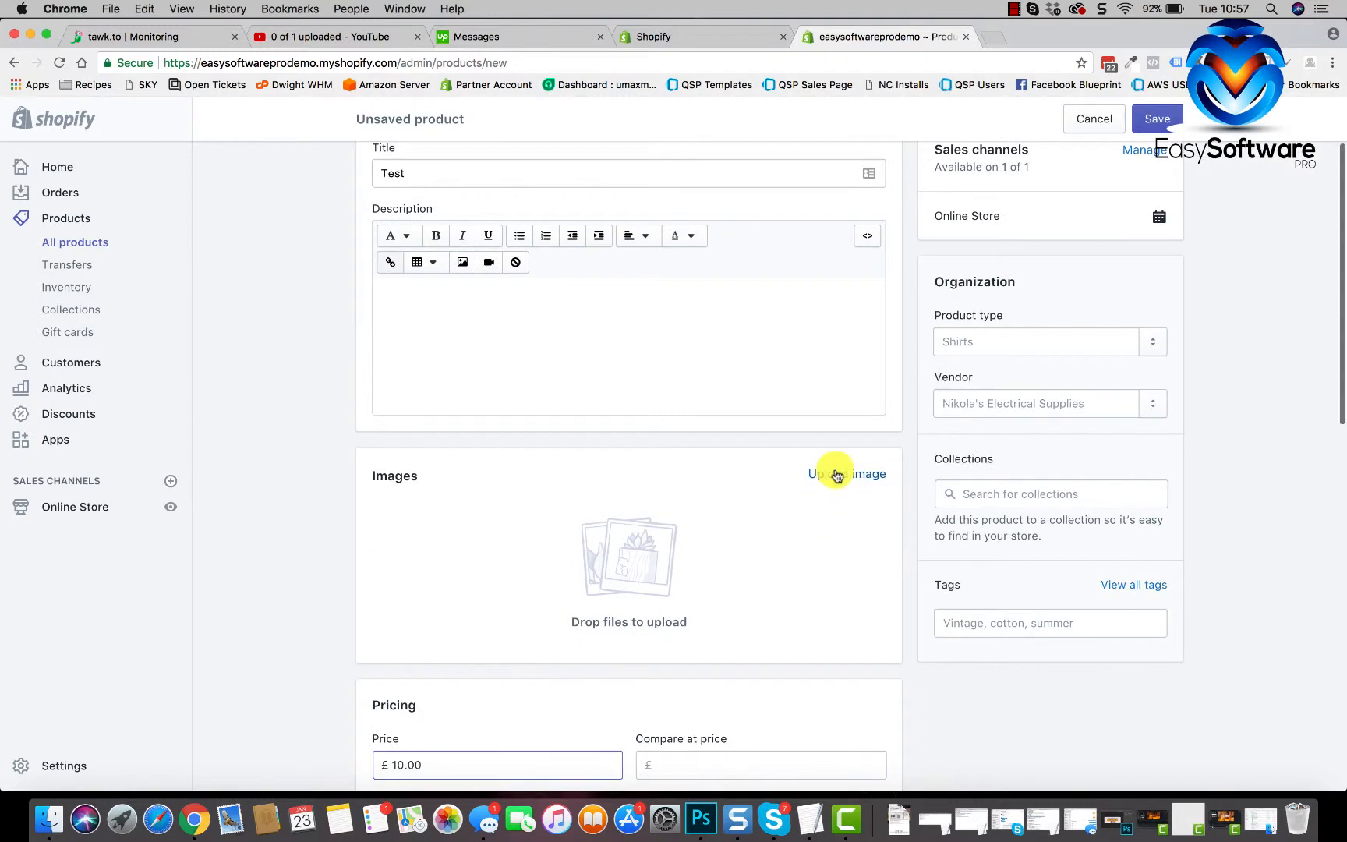
- Upload the Double Money Back Guarantee badge from Desktop as its image and save the product
left_click(836, 475)
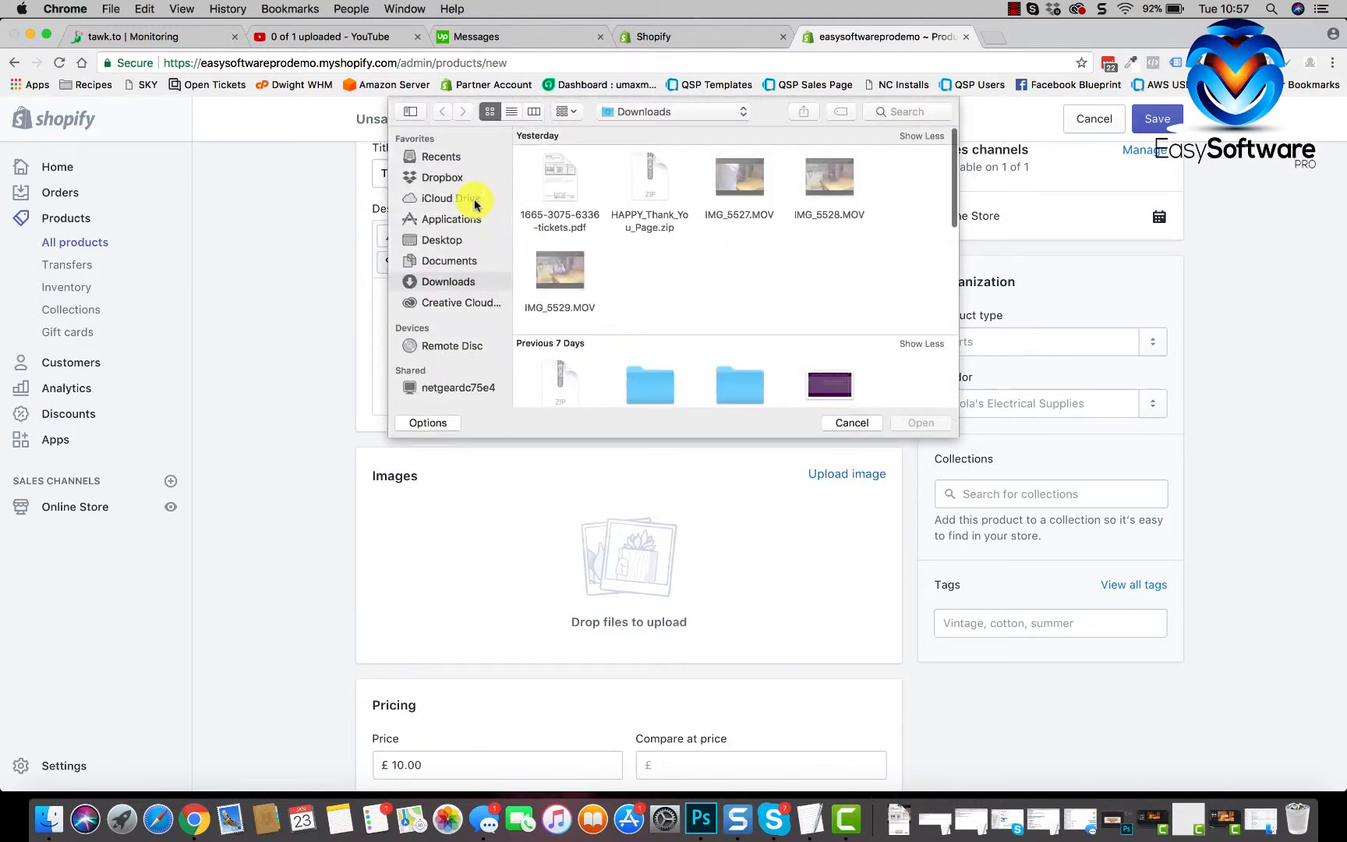
left_click(442, 240)
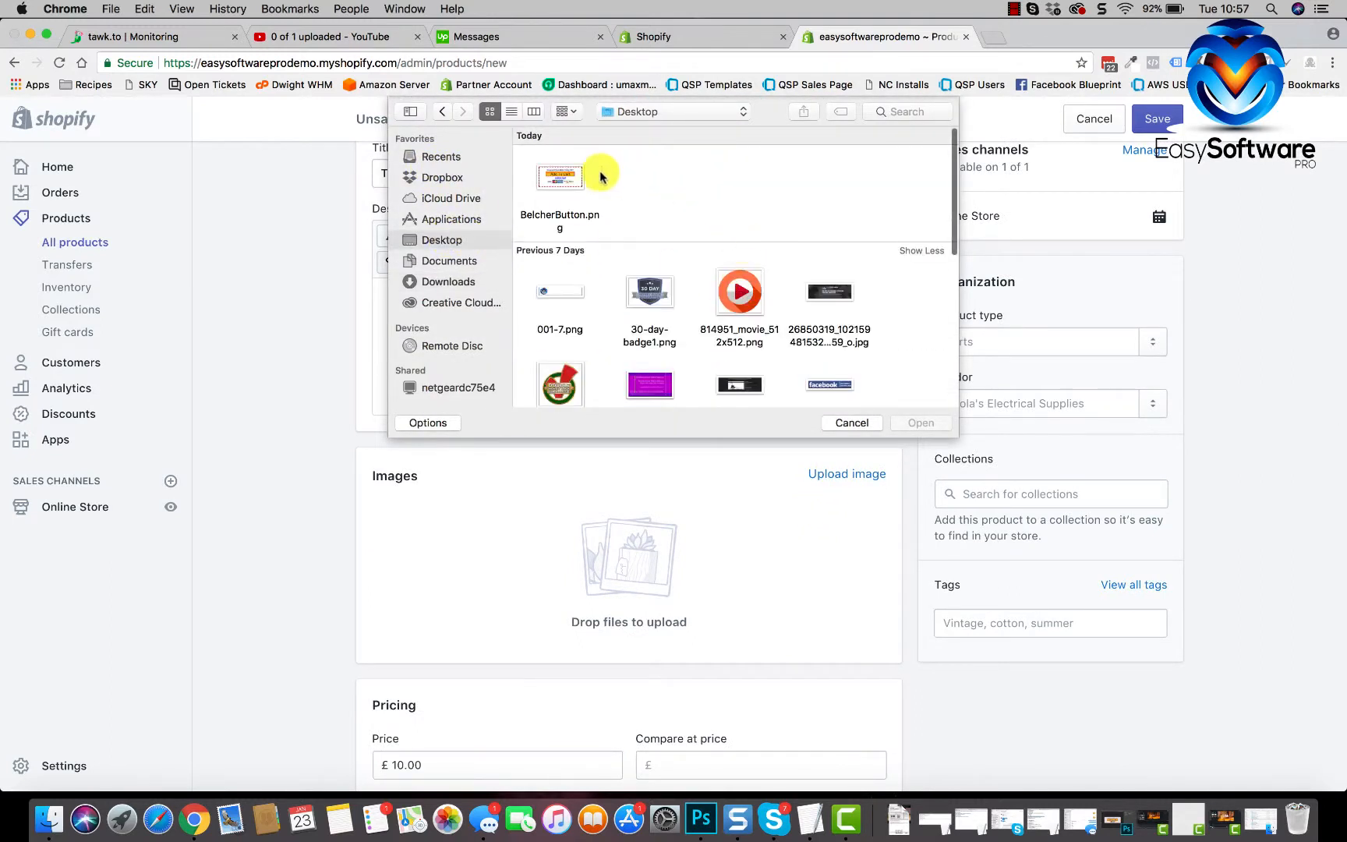
left_click(580, 177)
left_click(566, 404)
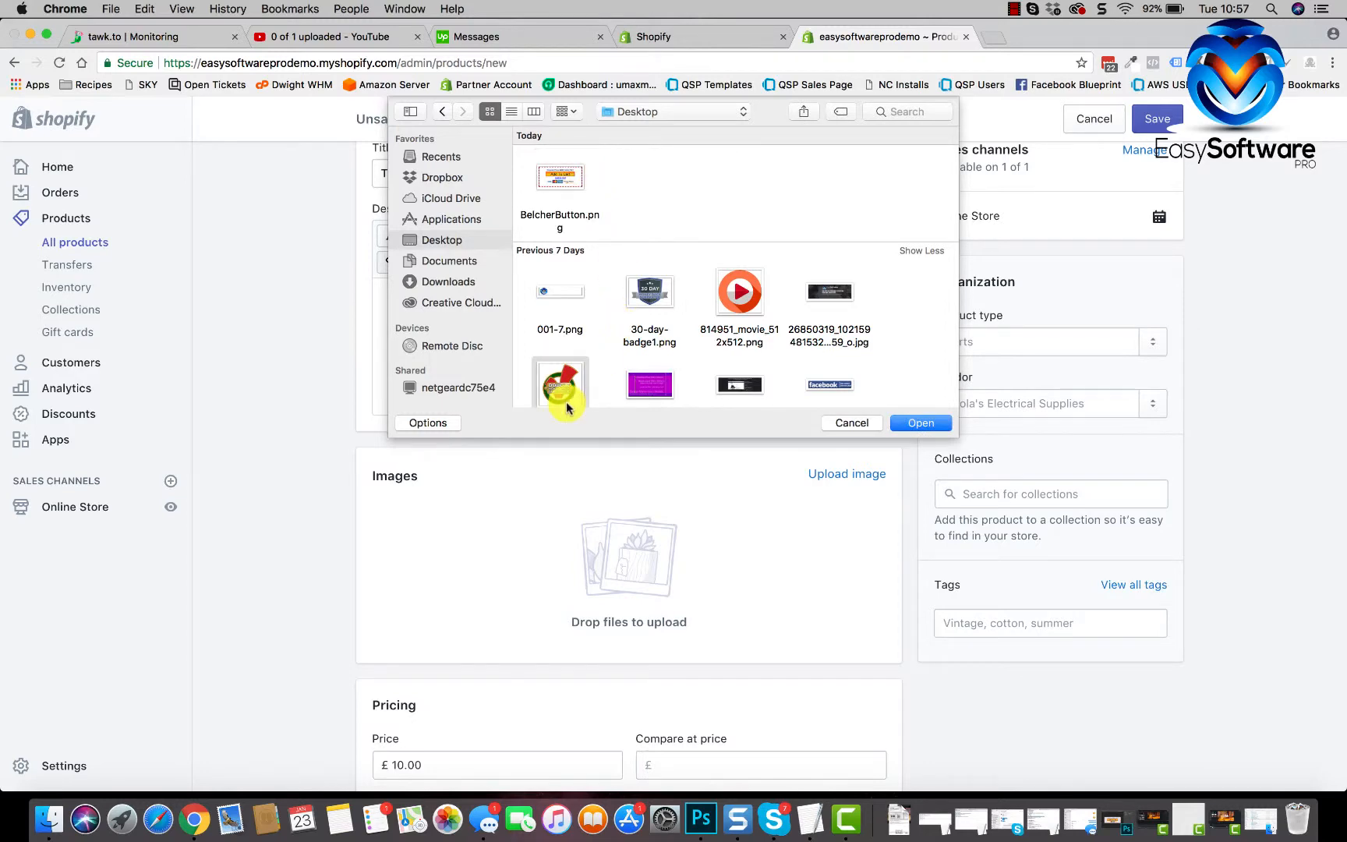
left_click(914, 424)
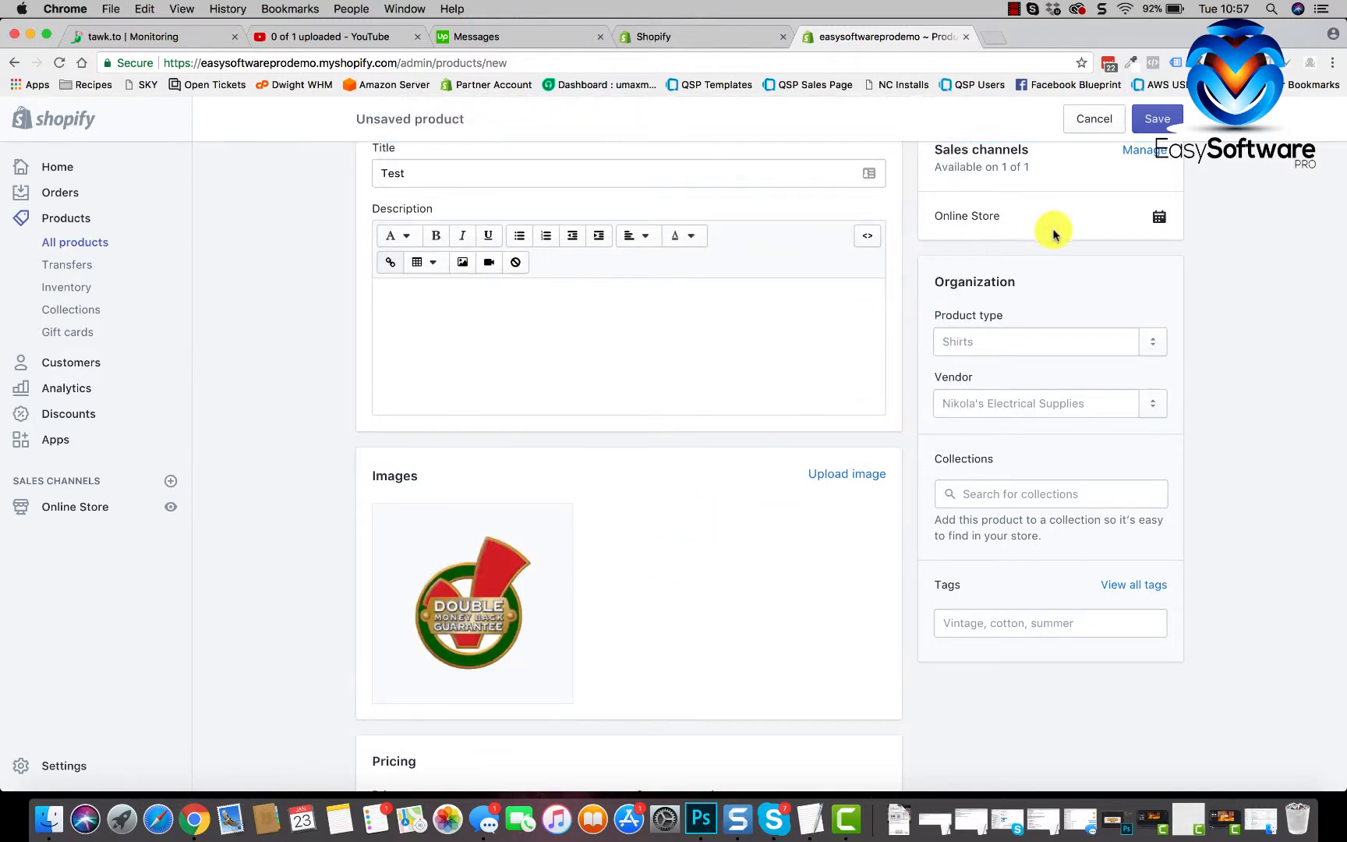
left_click(1140, 133)
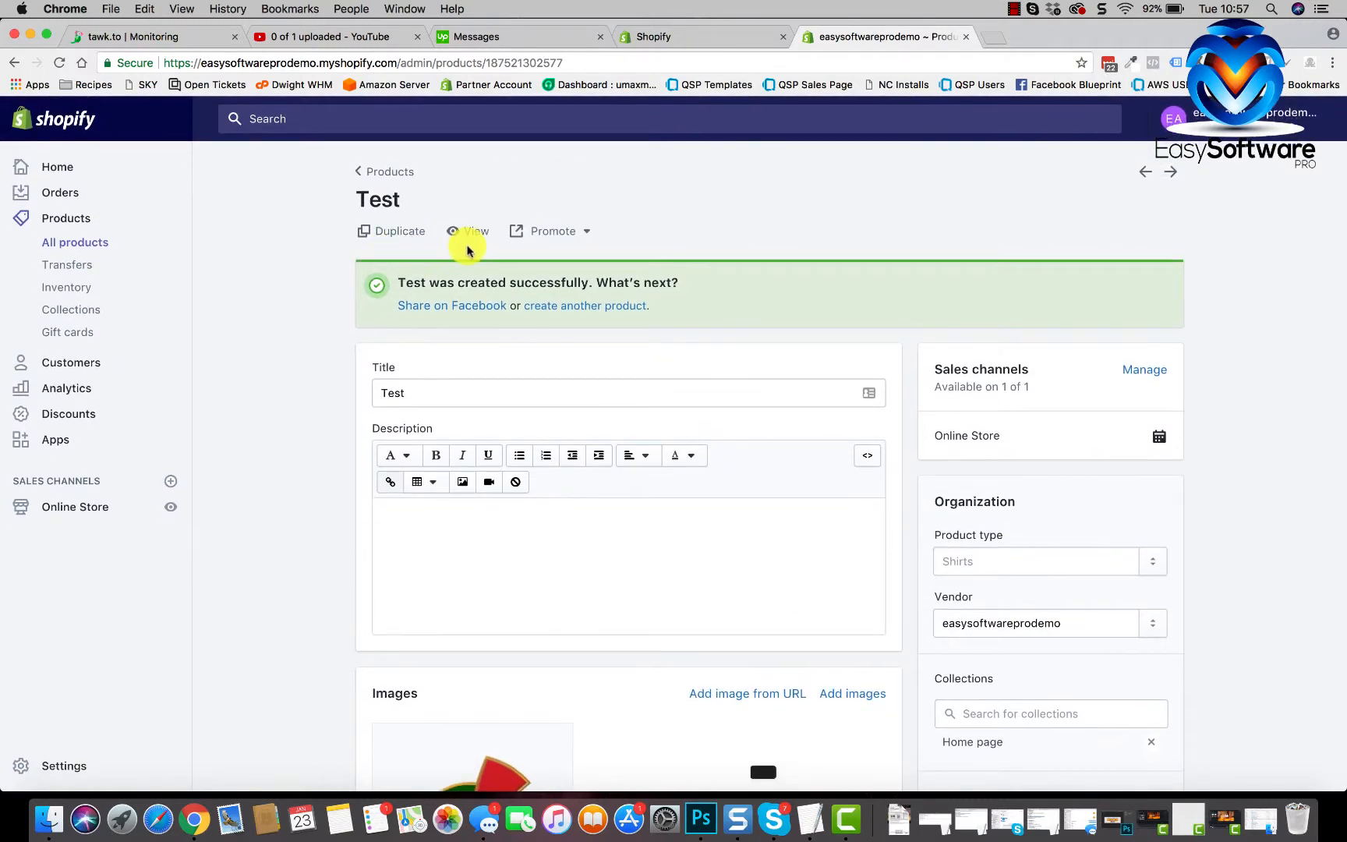
- View the Test product on the storefront, add it to the cart and check out
left_click(472, 232)
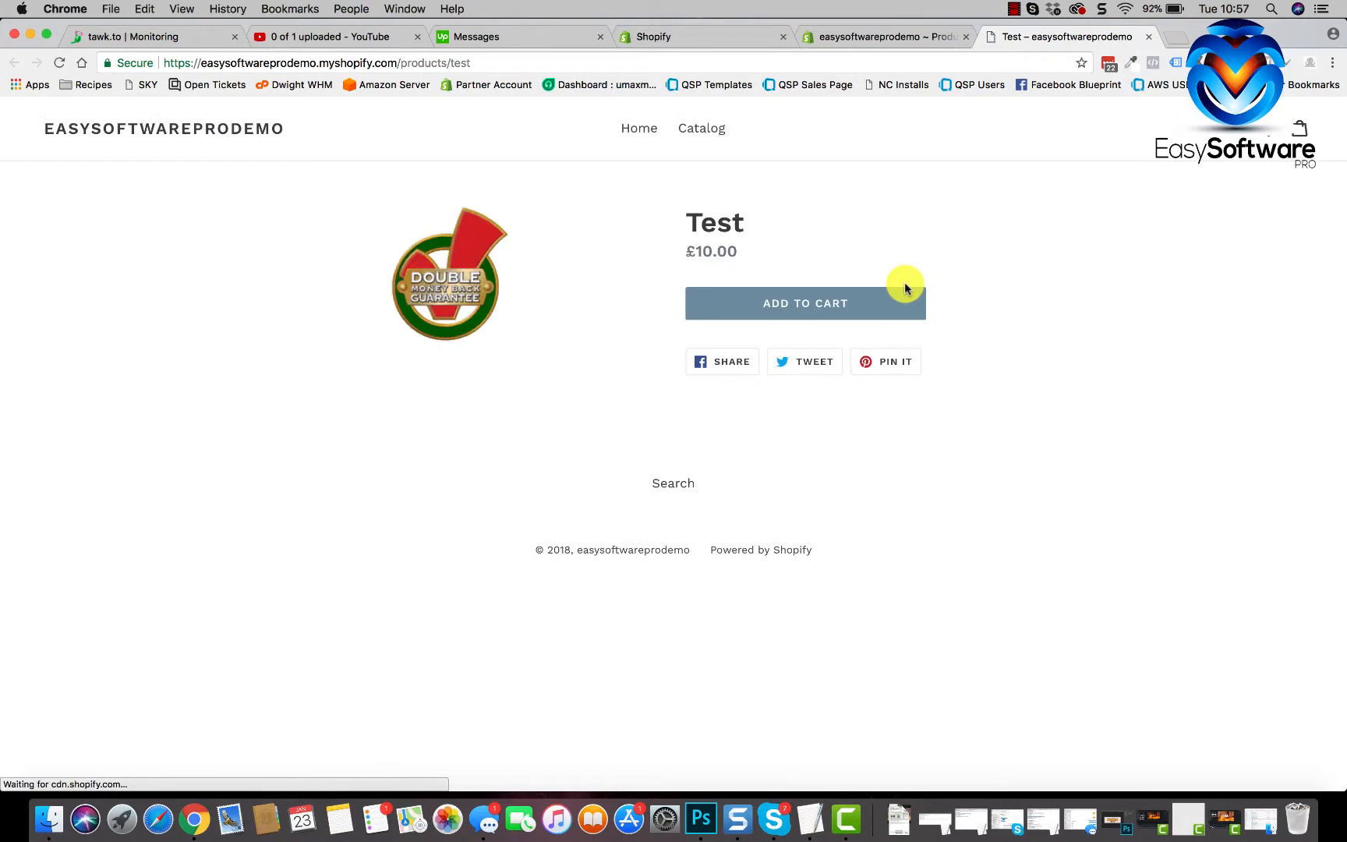
left_click(813, 311)
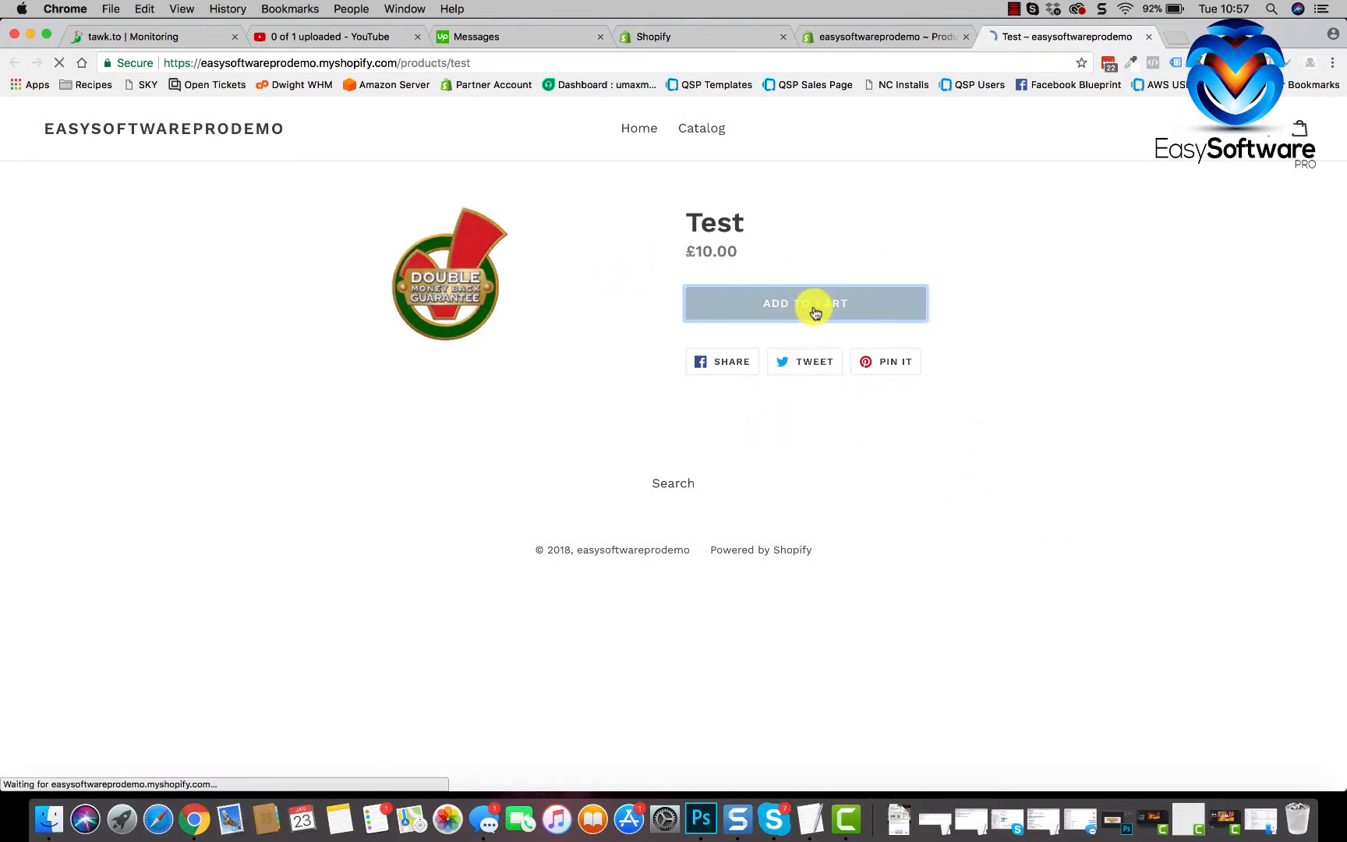
left_click(1069, 600)
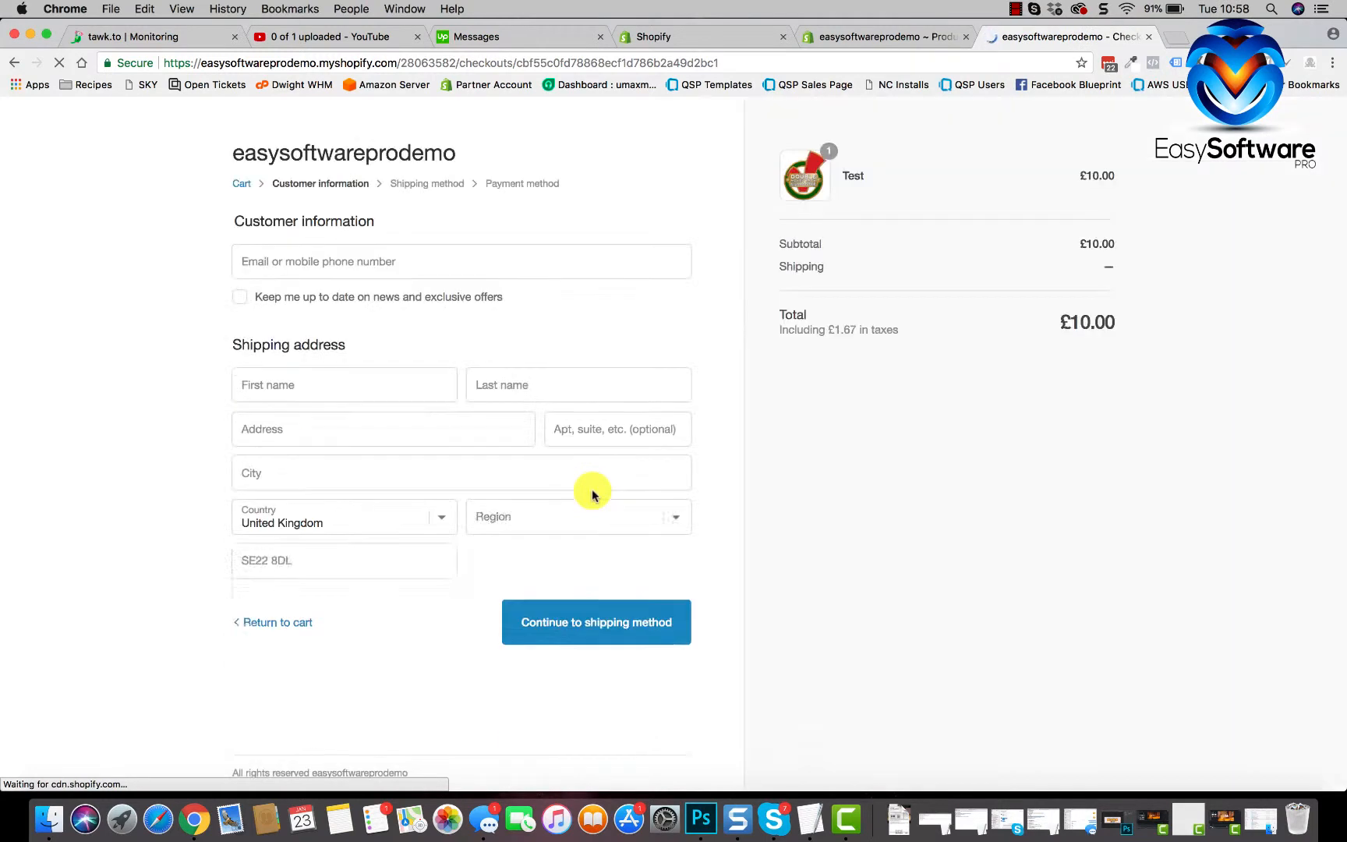
- Autofill contact and shipping details and continue with £10.00 standard shipping to payment
type("h")
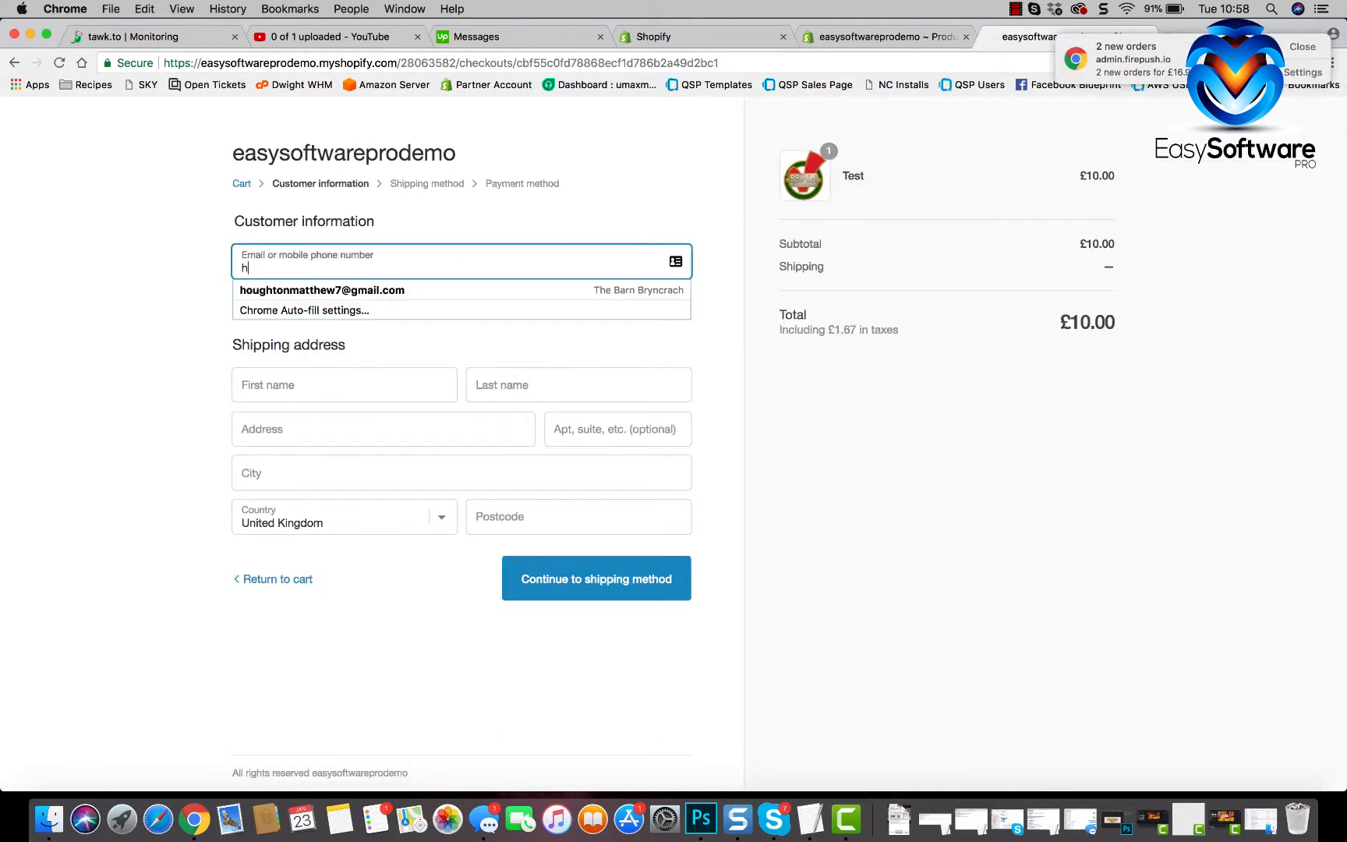
left_click(356, 290)
left_click(557, 586)
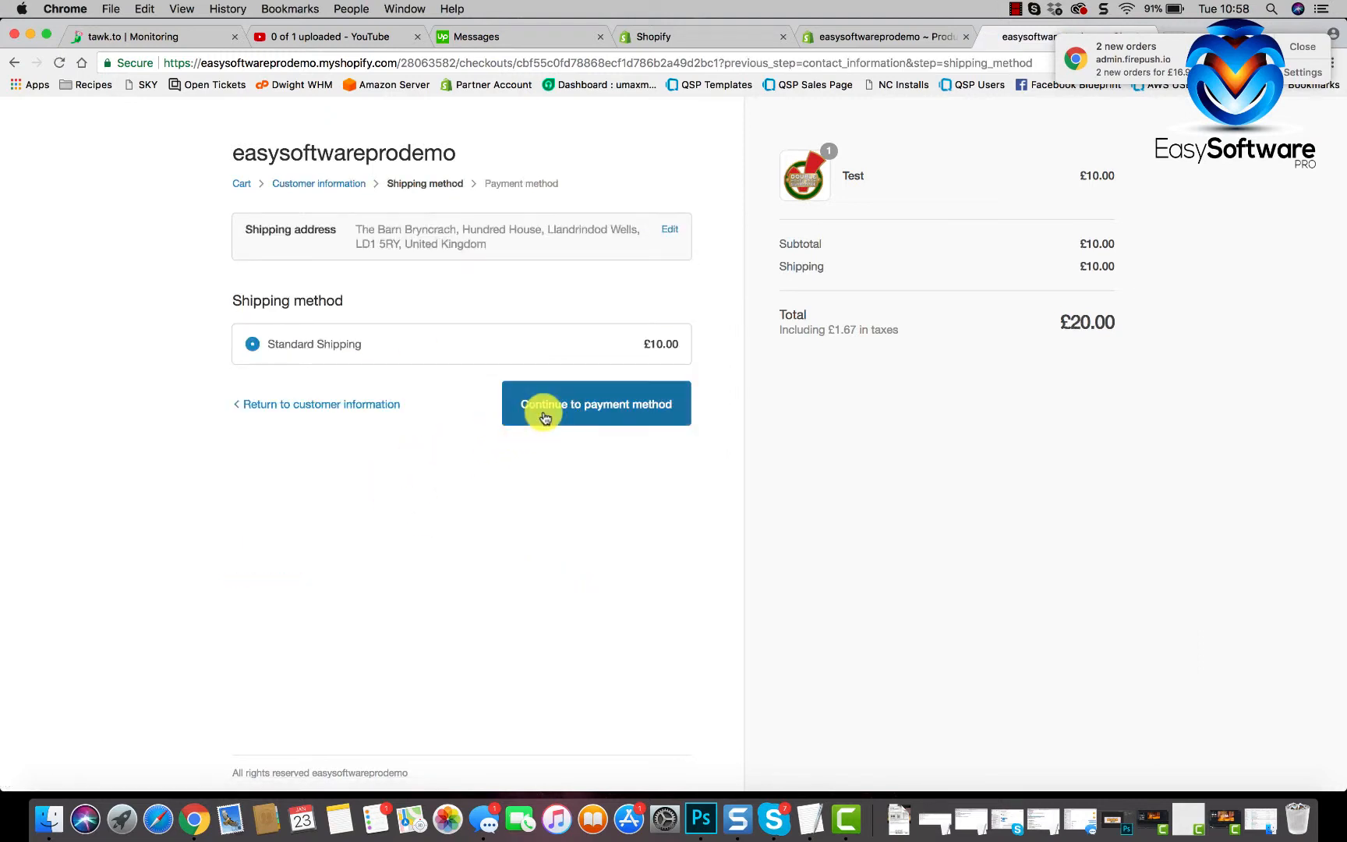
left_click(543, 414)
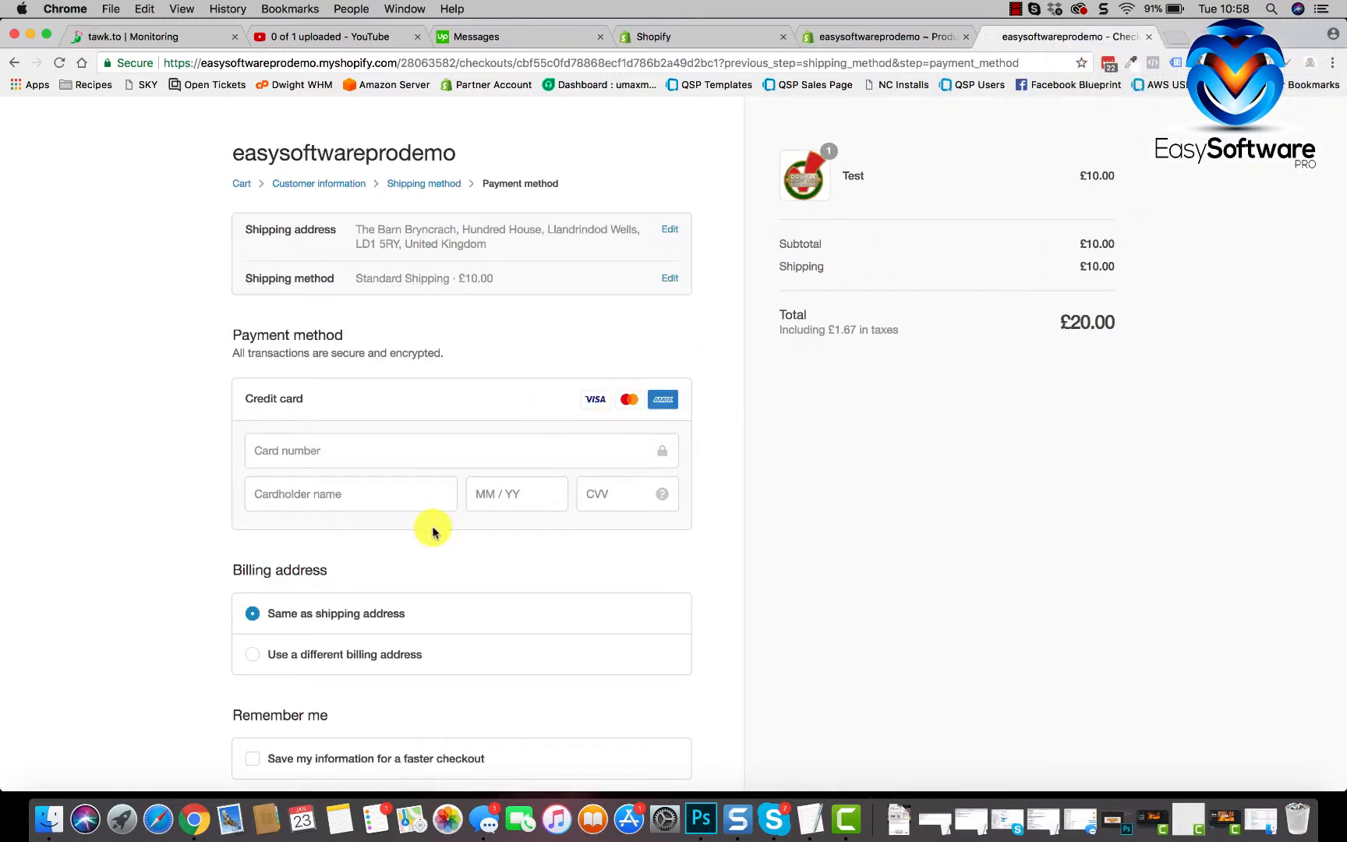
- Fill in the saved test Visa card number, 08/2018 expiry and the security code
left_click(327, 444)
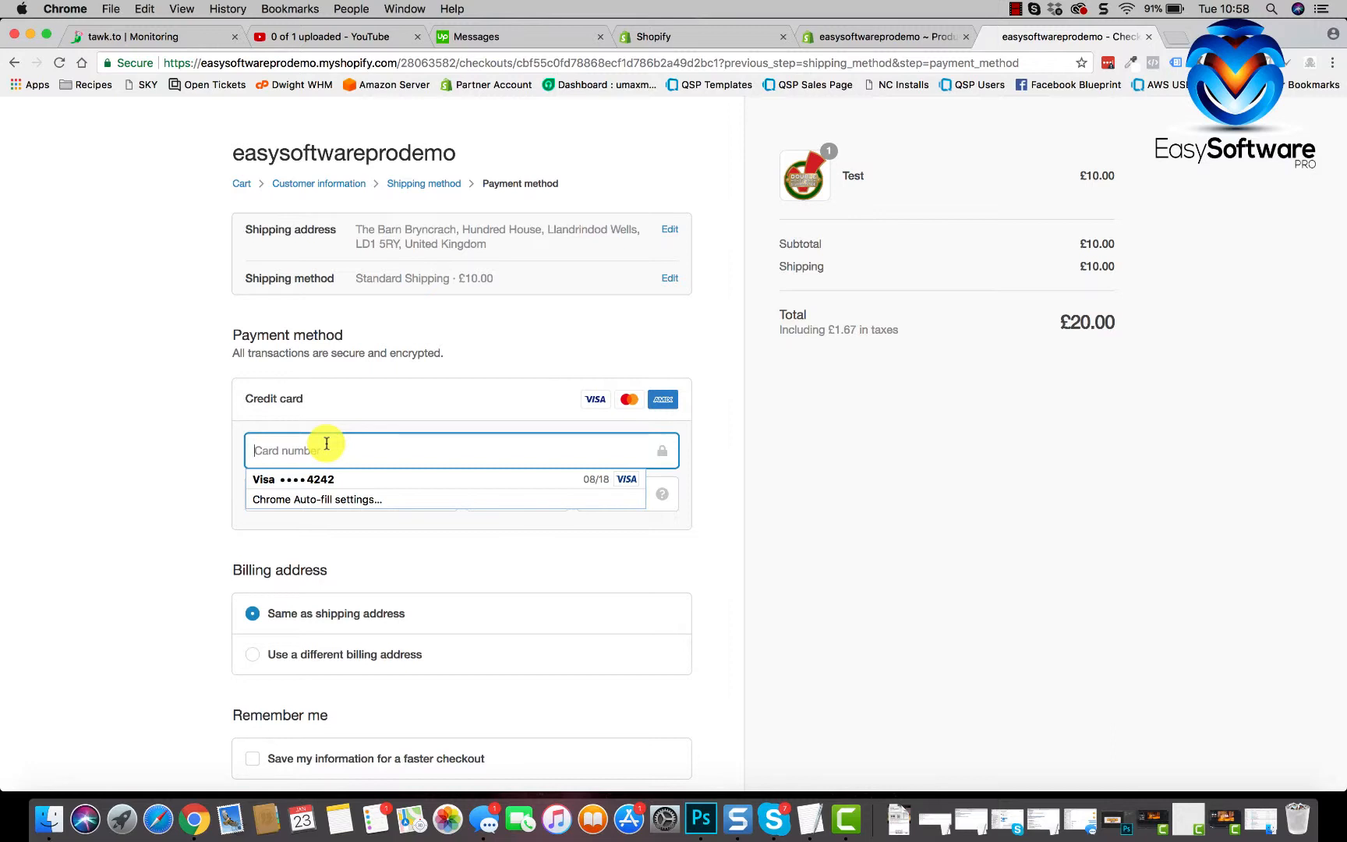
left_click(312, 478)
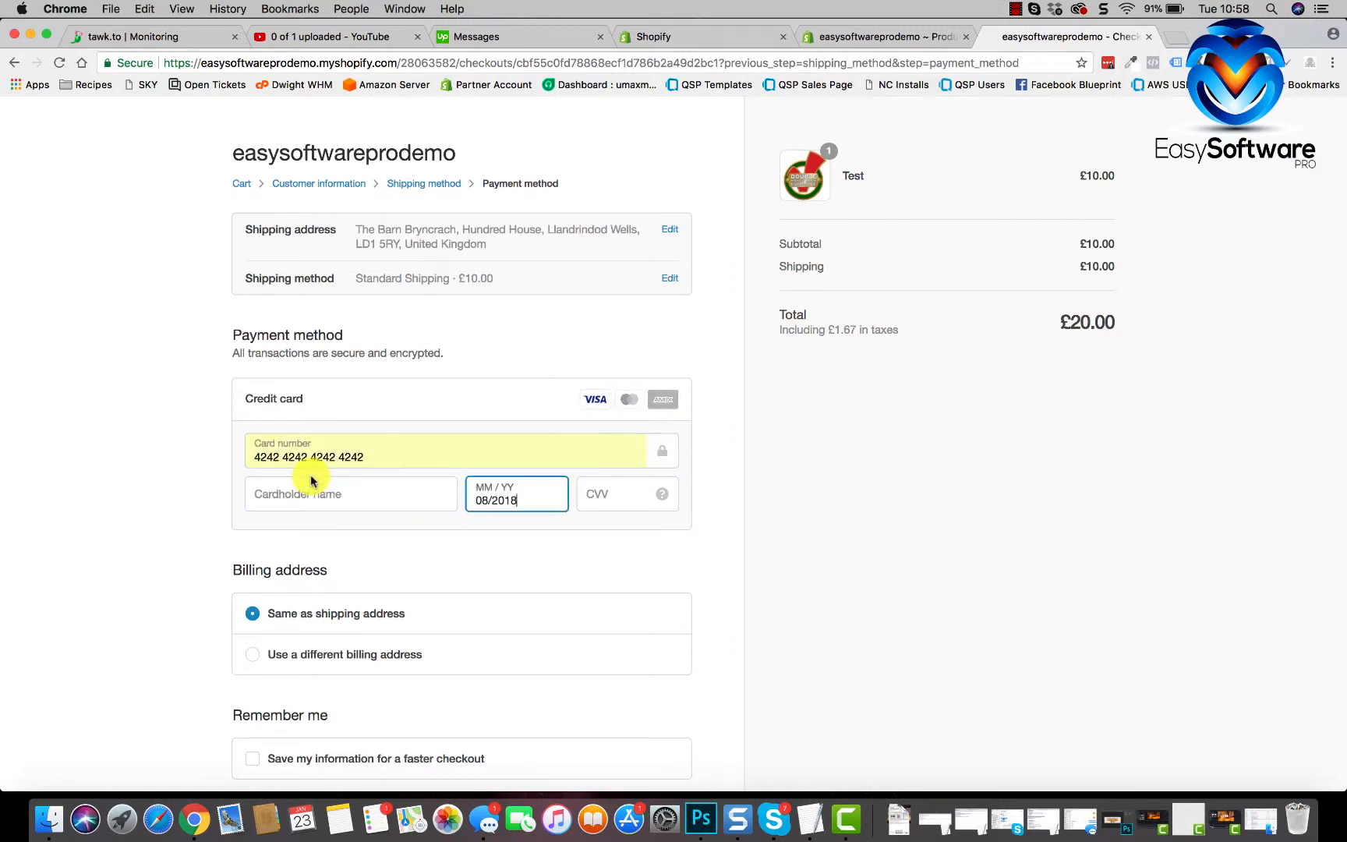
left_click(255, 456)
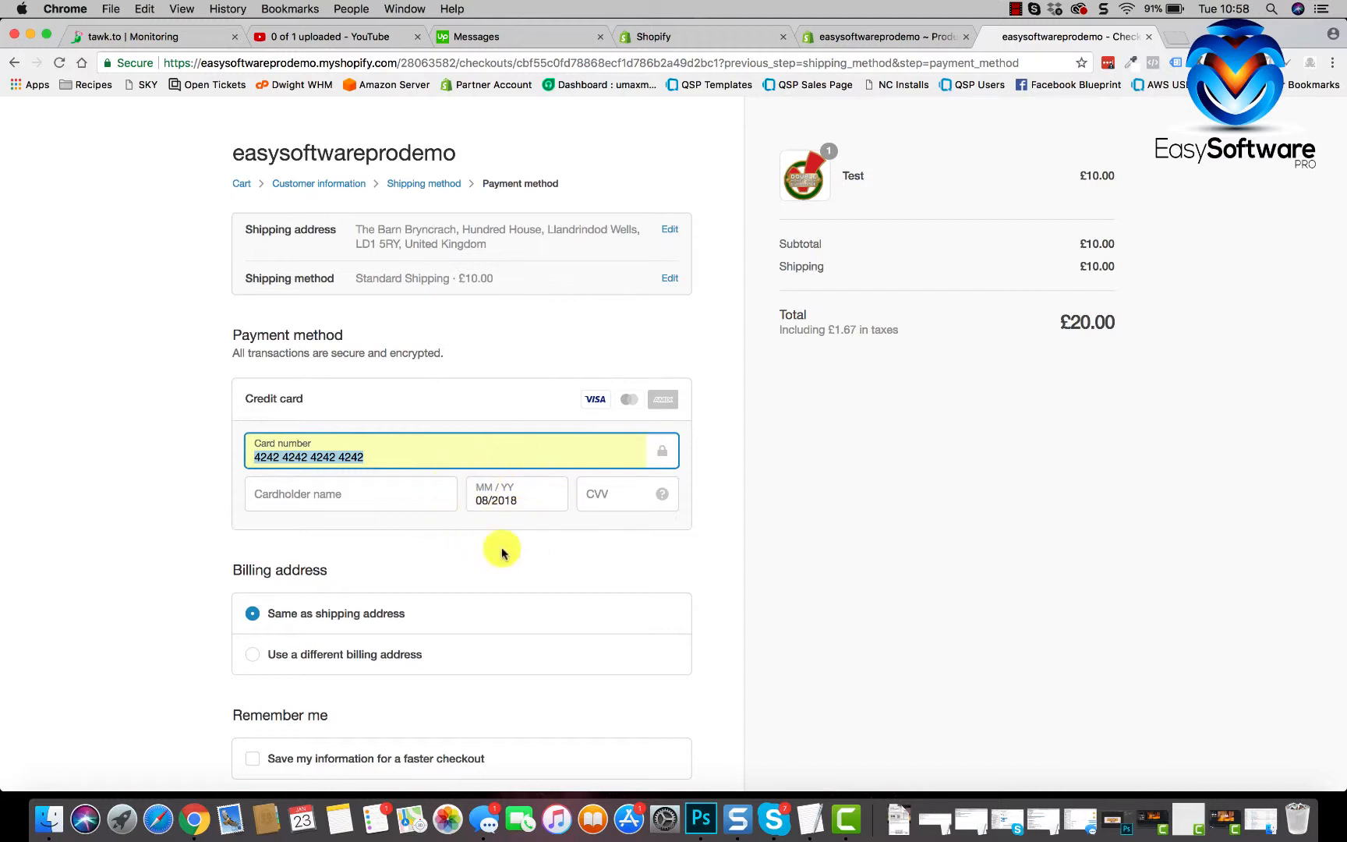
left_click(605, 494)
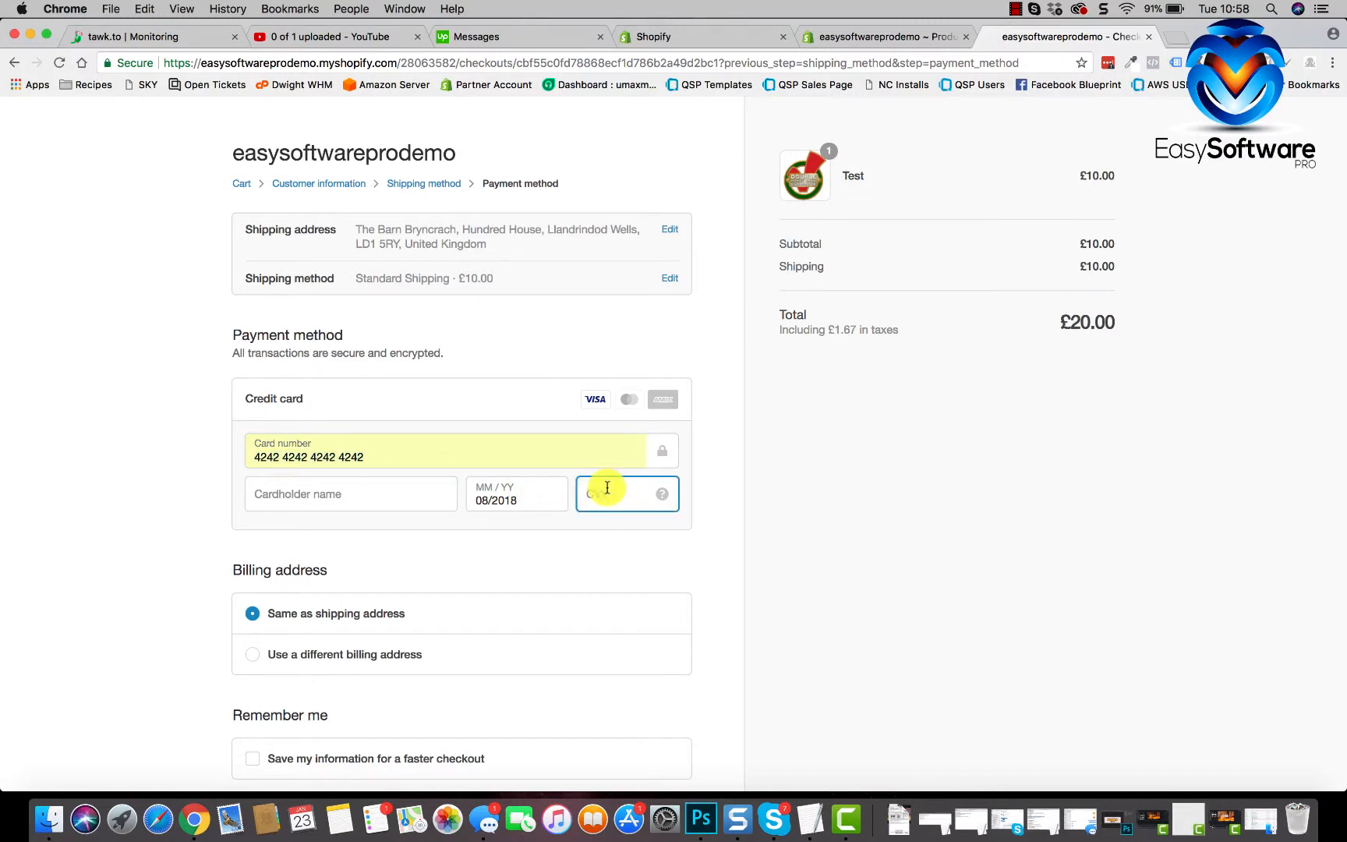
- Autofill the cardholder name and submit the £20.00 order
left_click(309, 509)
left_click(312, 521)
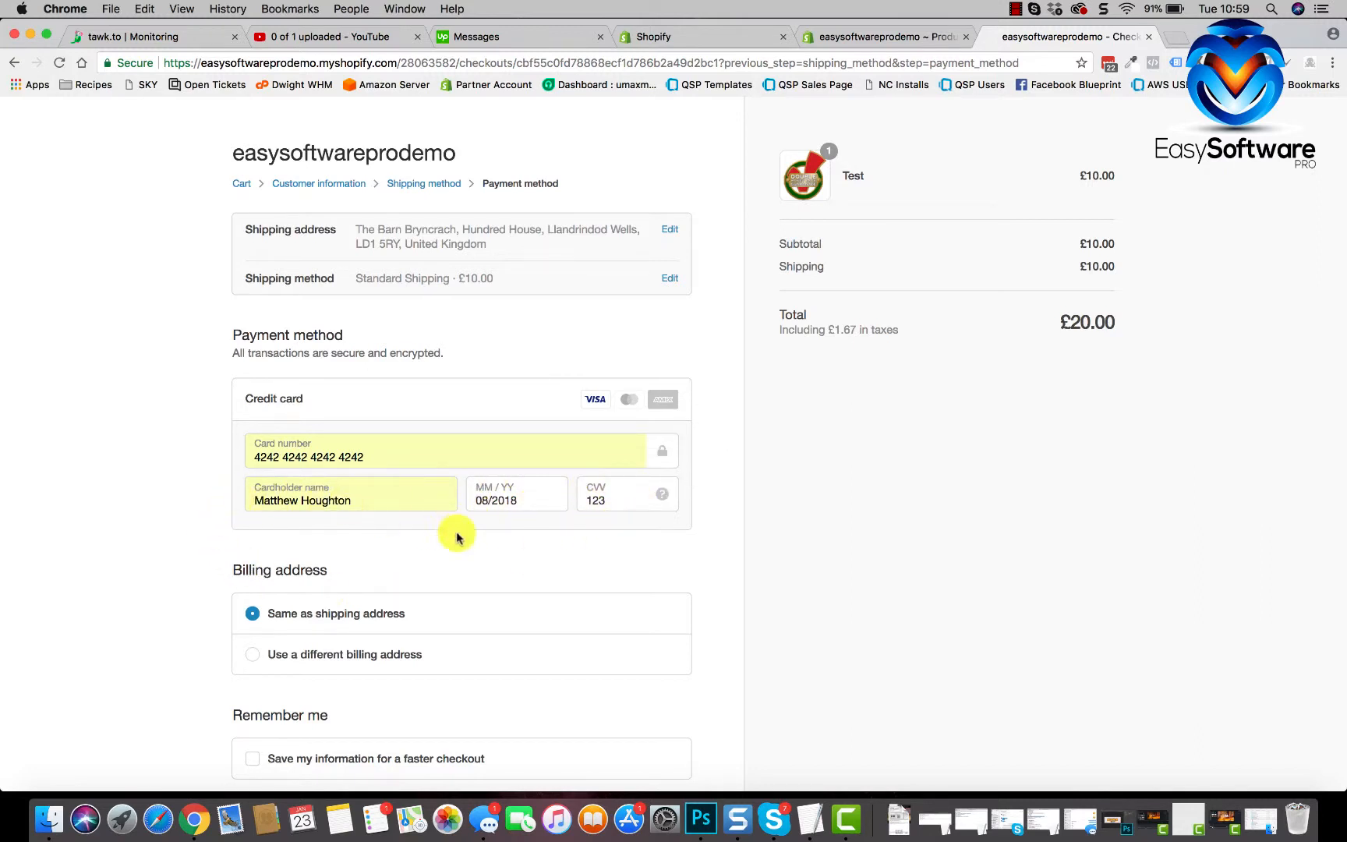
scroll(607, 535, "down", 3)
left_click(615, 684)
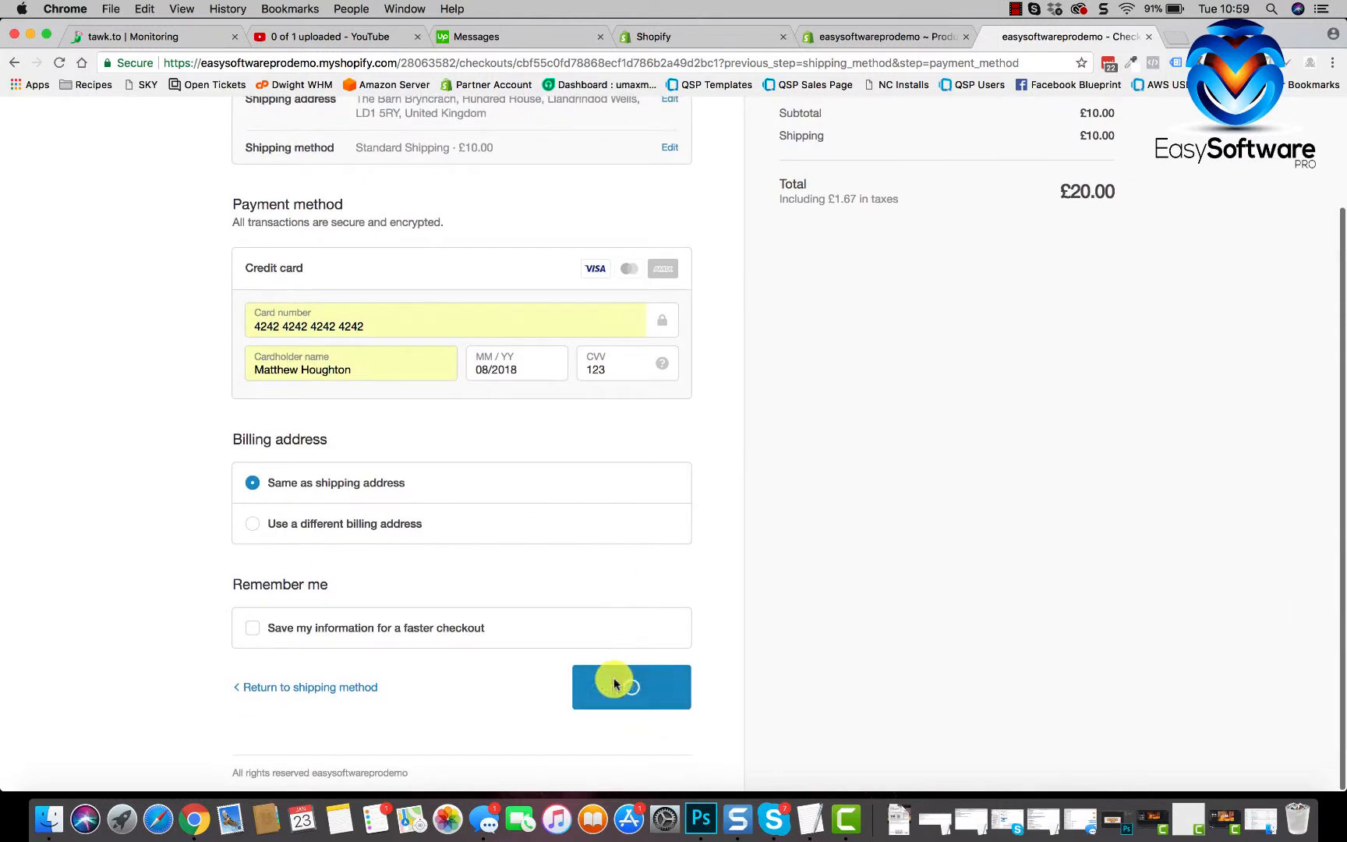